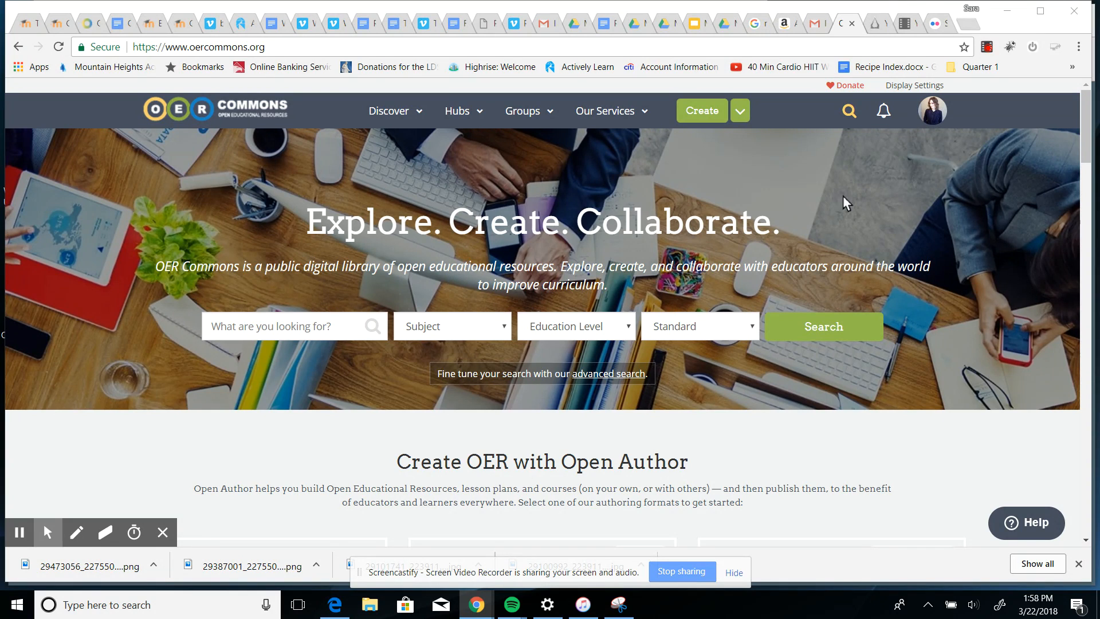
Start authoring a new resource with the Resource Builder.
left_click(698, 115)
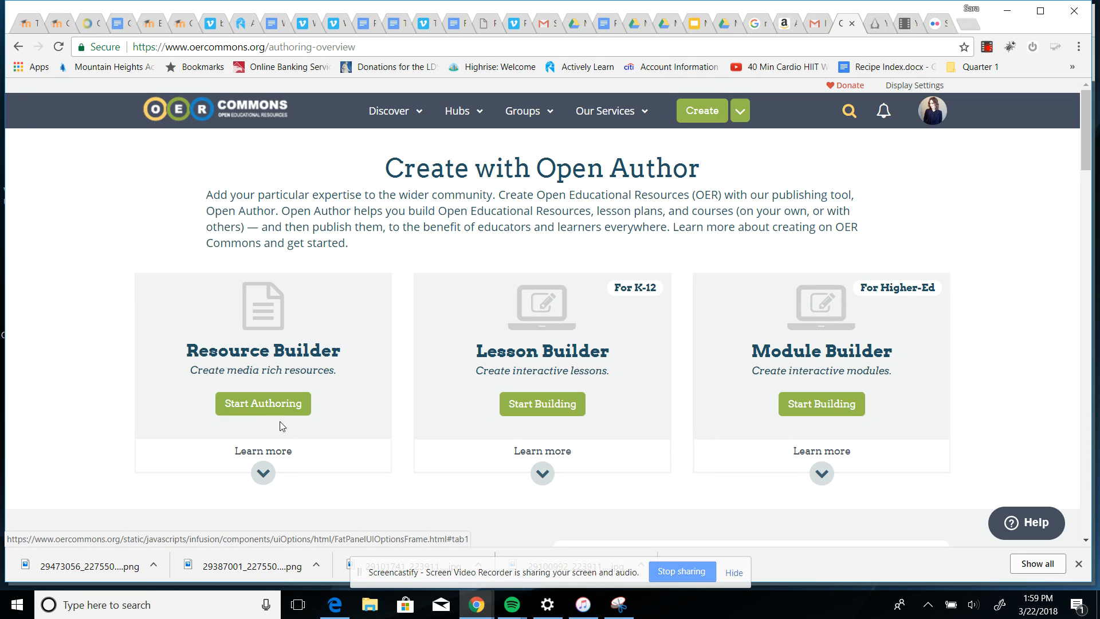
left_click(255, 407)
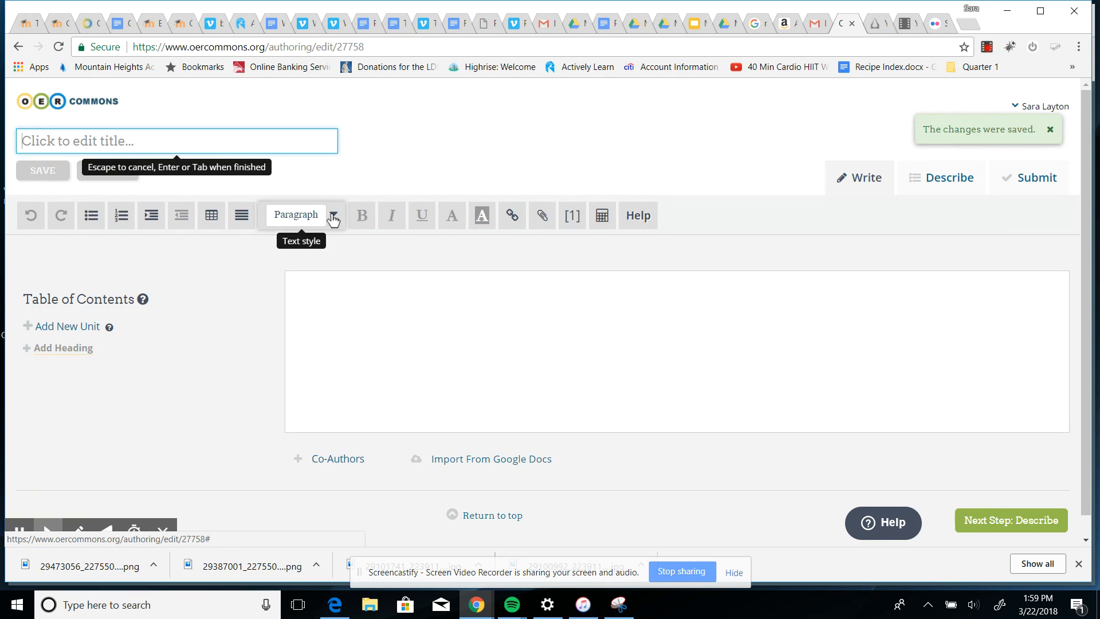
left_click(333, 216)
left_click(355, 183)
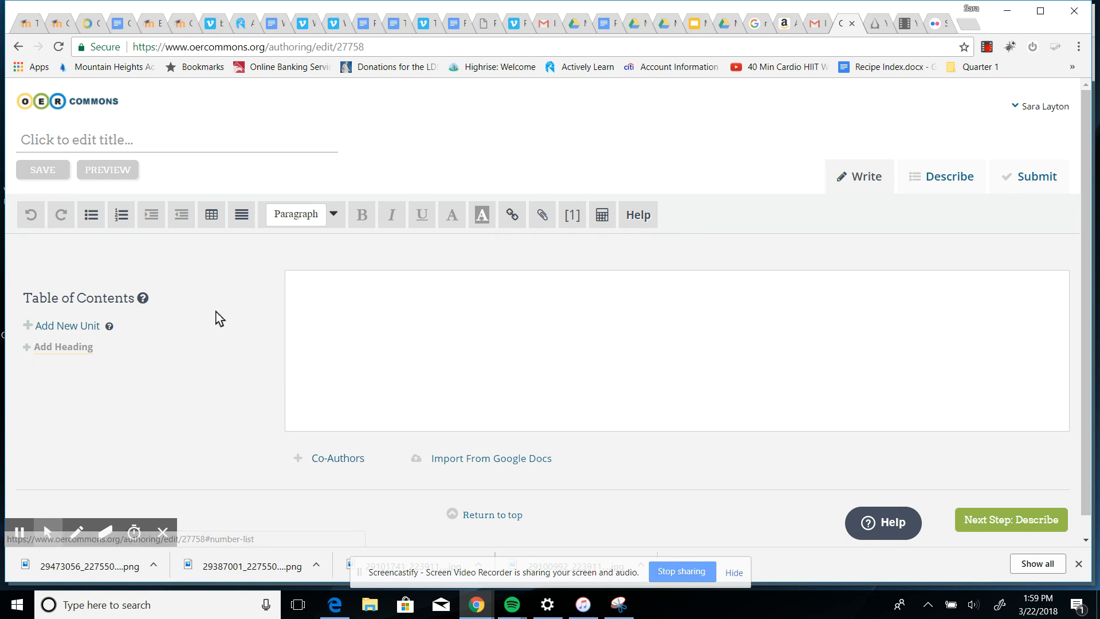
Title the resource Dickens Resource.
left_click(153, 141)
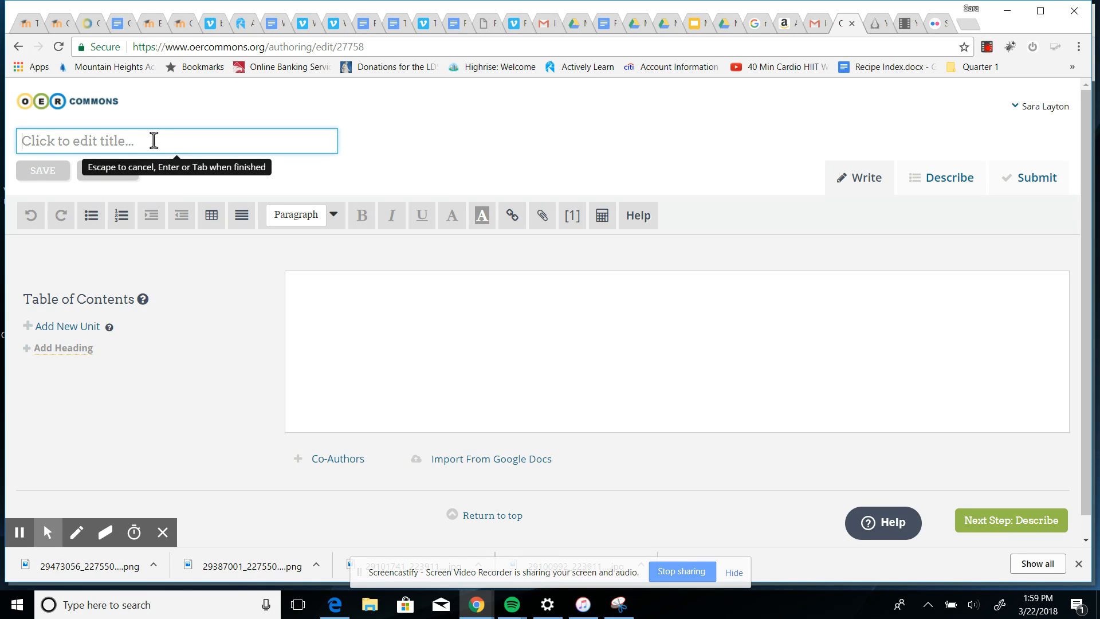
type("Dickens ")
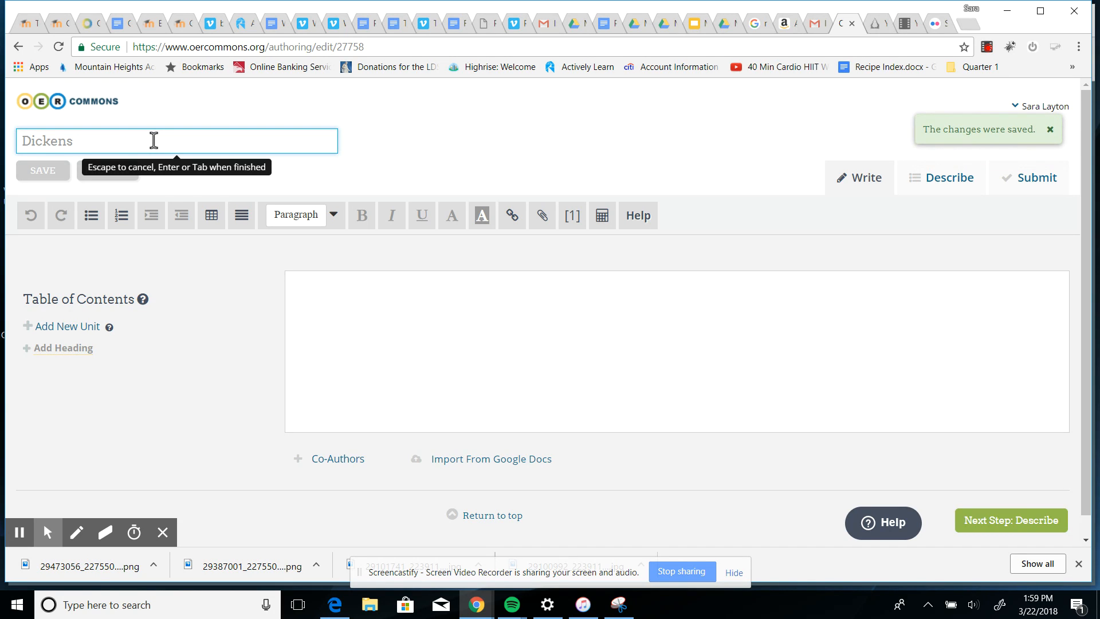
type("Resource--")
left_click(201, 281)
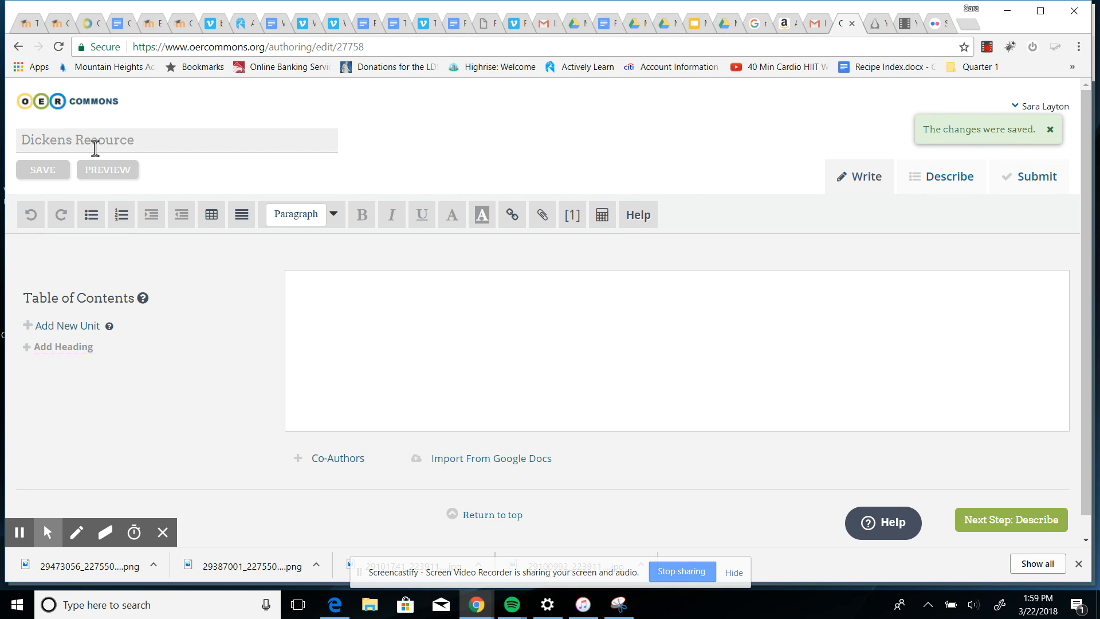
Write Description-- as the first line of the resource body and start a new line.
left_click(327, 298)
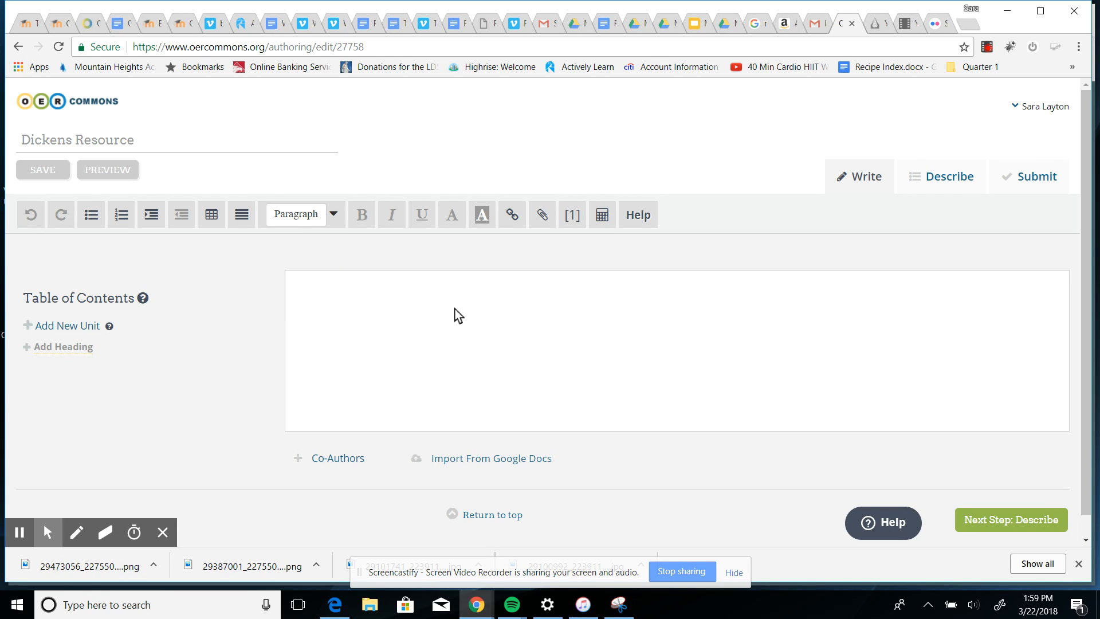
type("Descriptions")
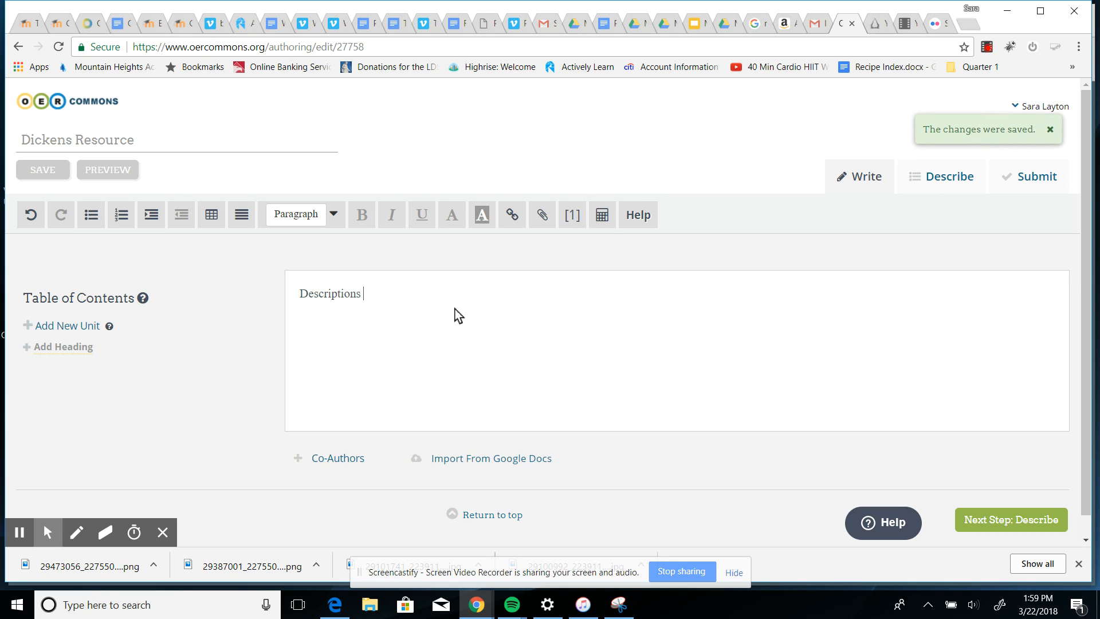
key("BackSpace")
key("BackSpace")
type("--")
key("Return")
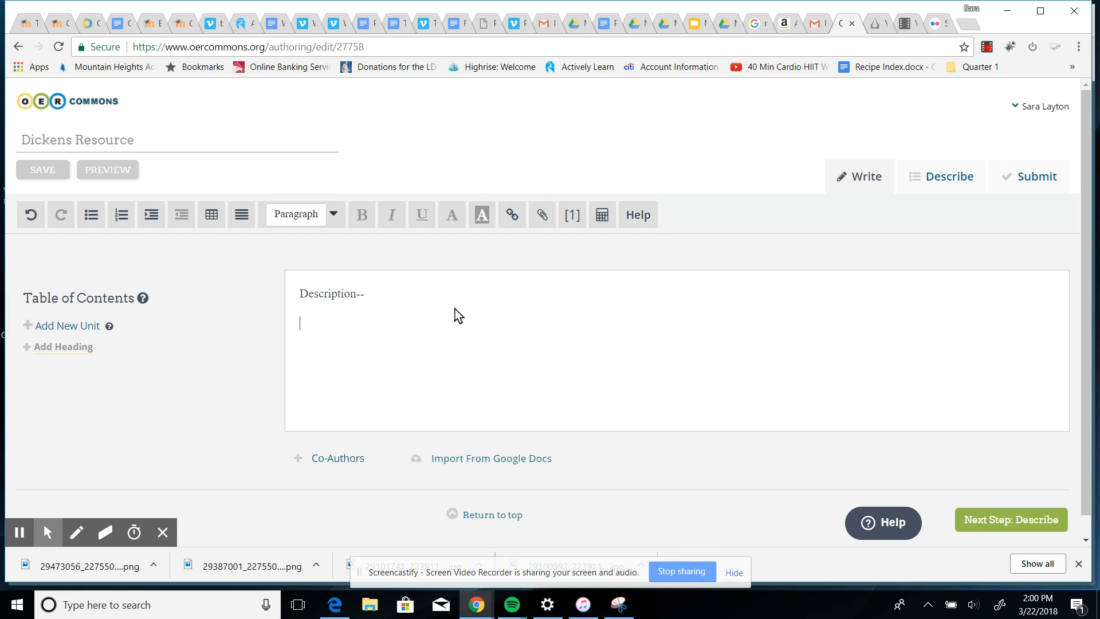
Open the media upload dialog and try adding the copied web link as media.
left_click(543, 218)
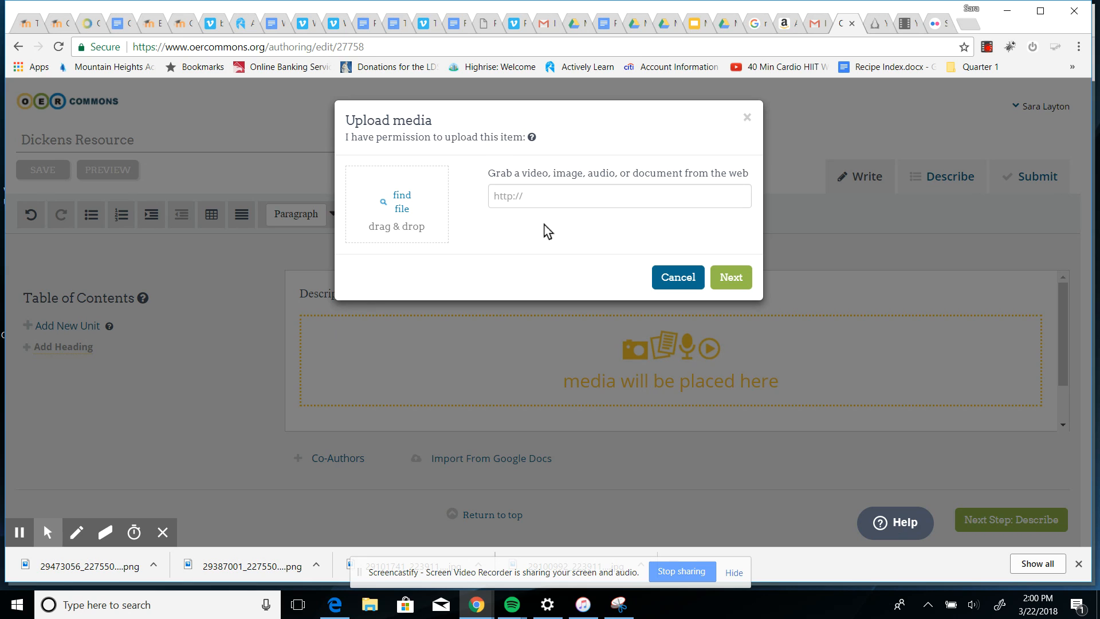
left_click(537, 196)
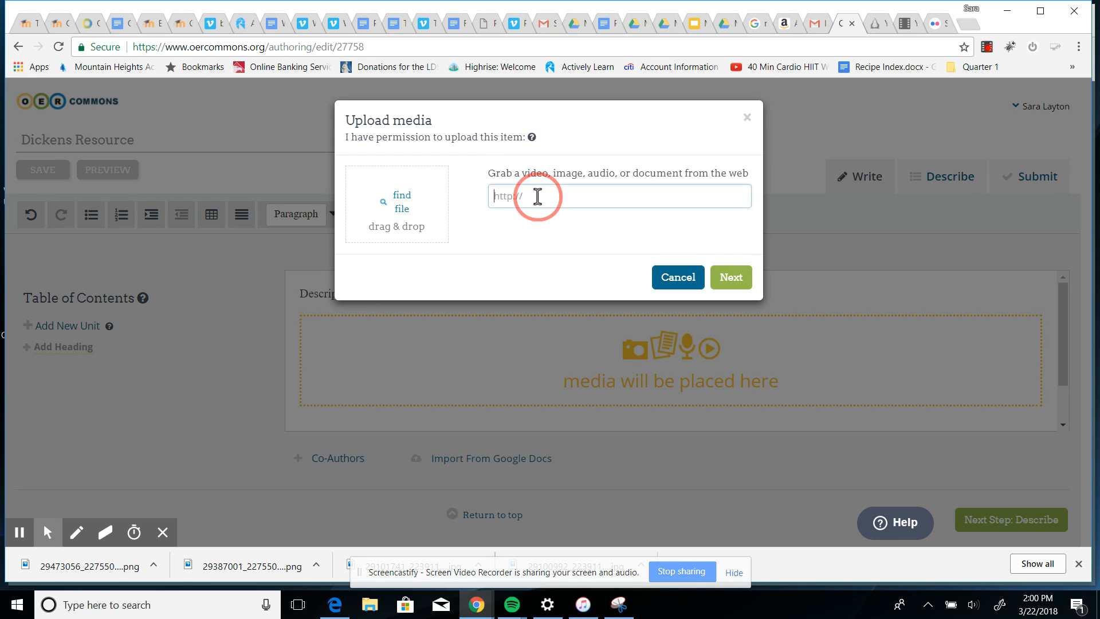
left_click(518, 24)
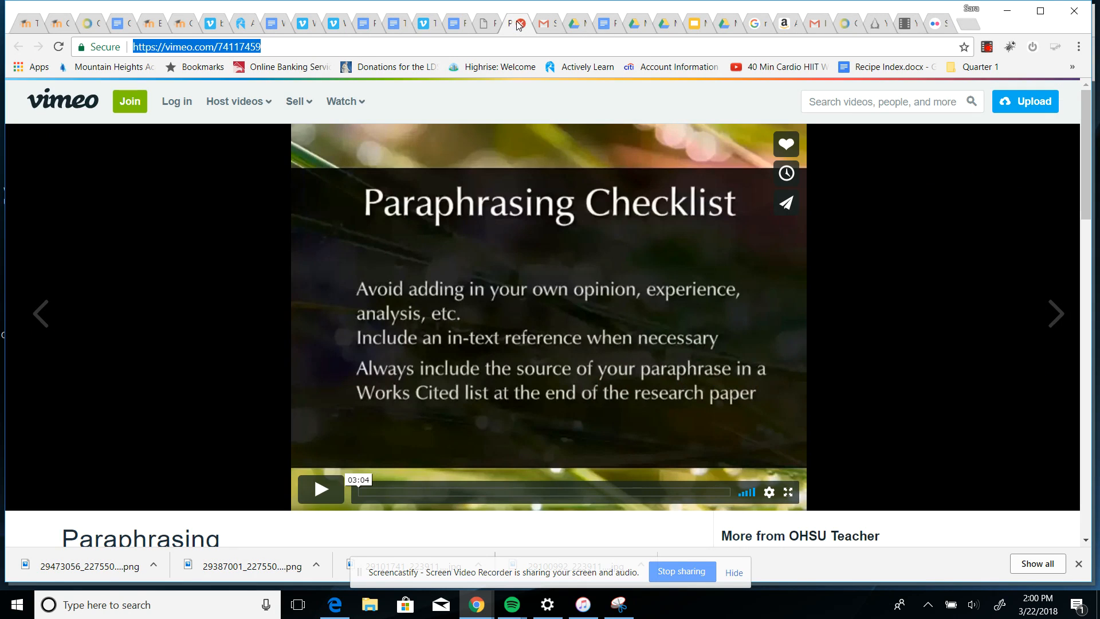
left_click(276, 48)
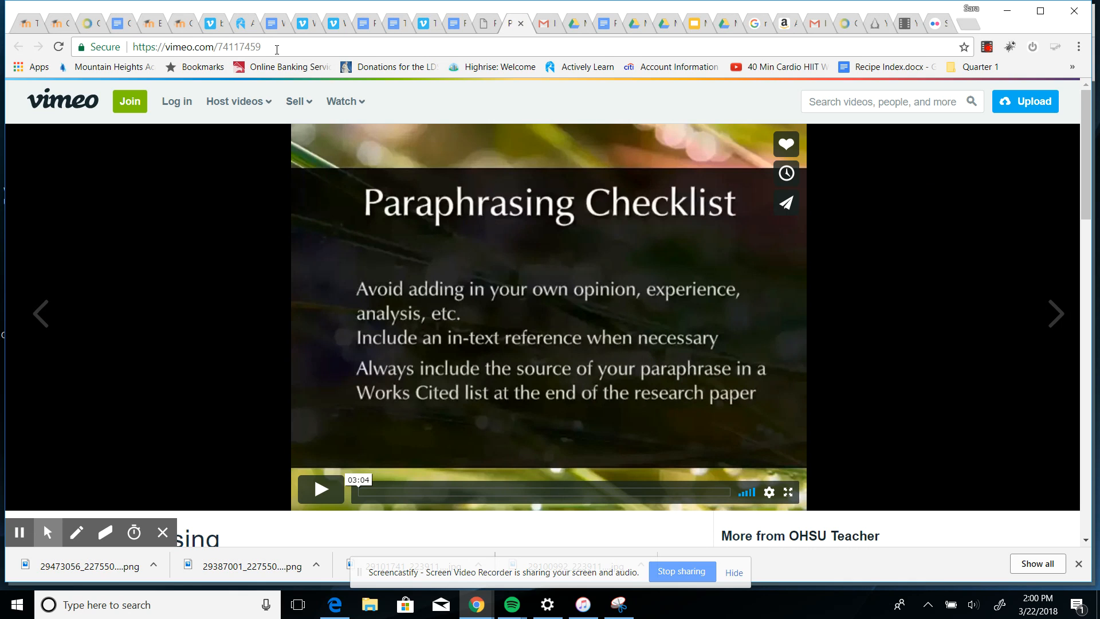
left_click(848, 24)
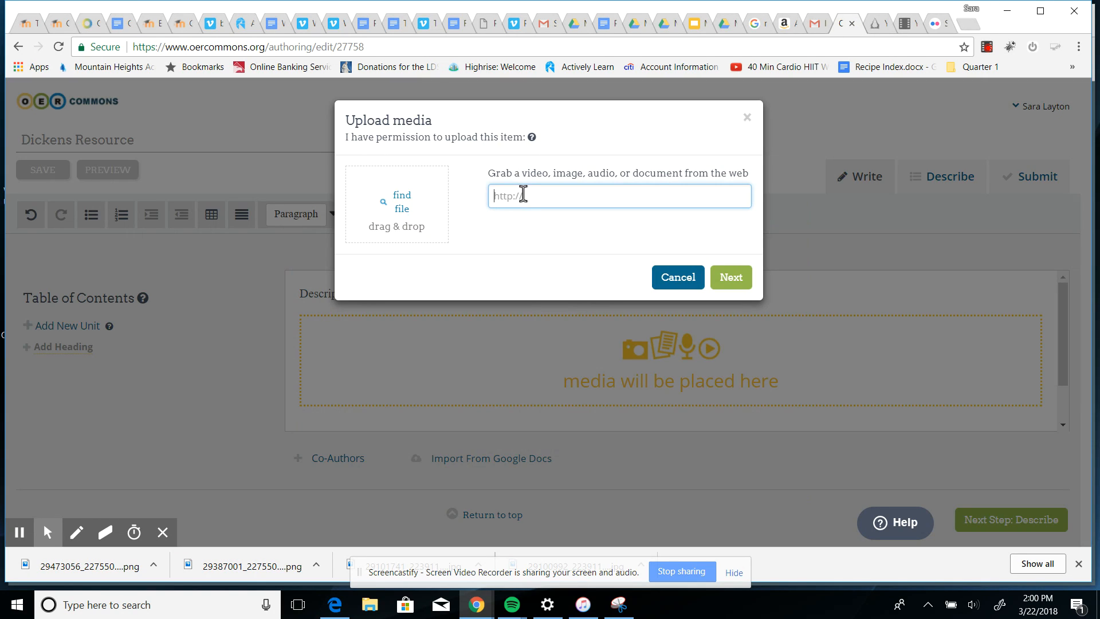
key("ctrl+v")
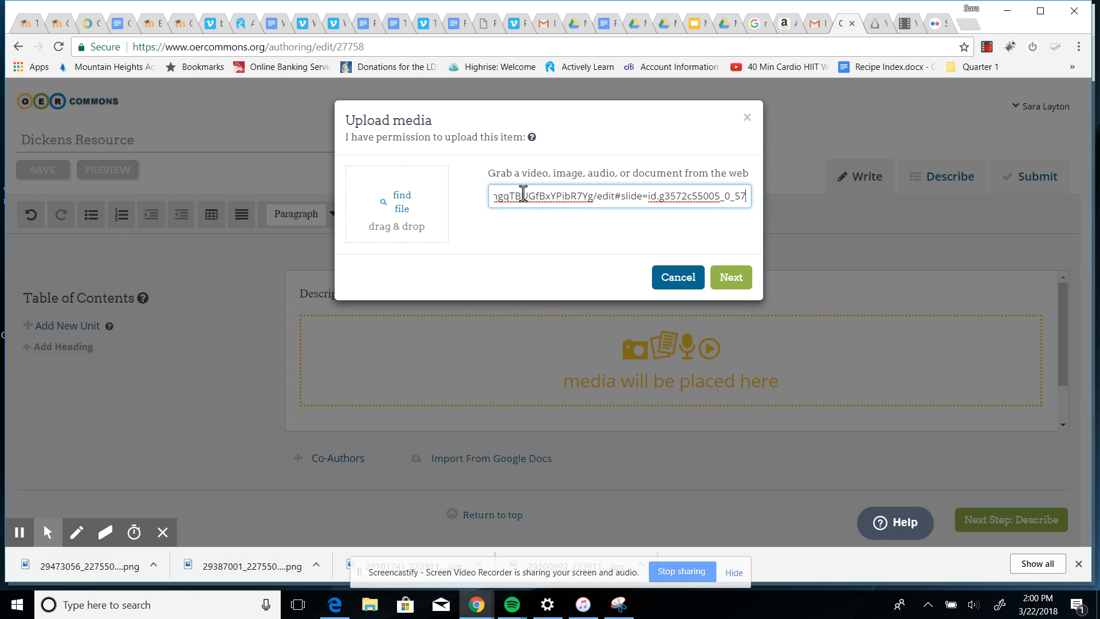
left_click(732, 278)
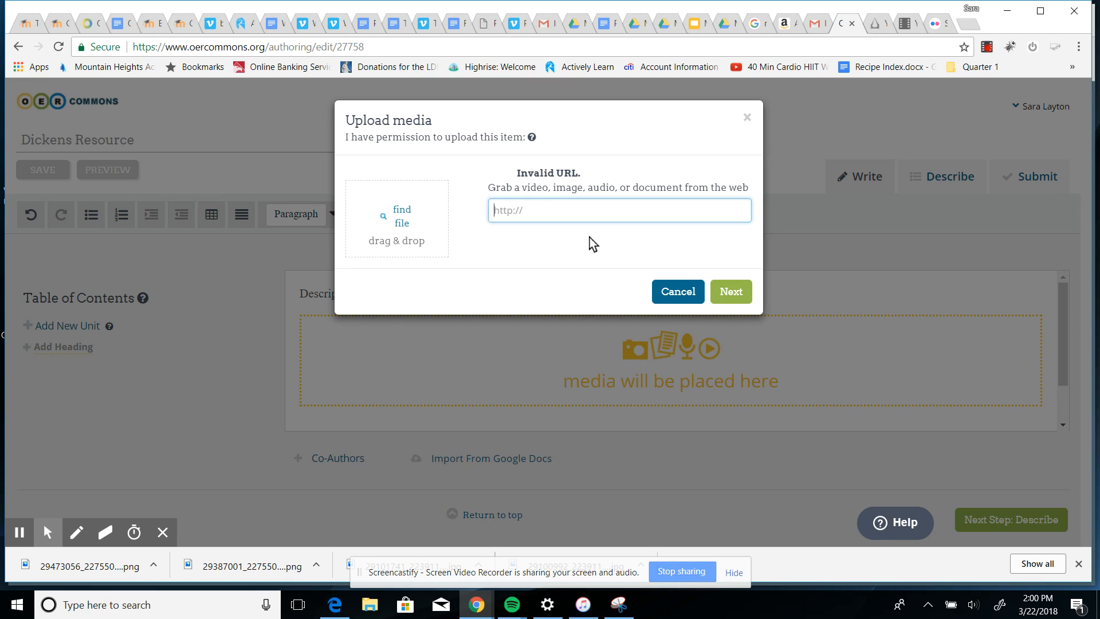
Copy the Vimeo Paraphrasing video address and embed that video into the resource body.
left_click(514, 23)
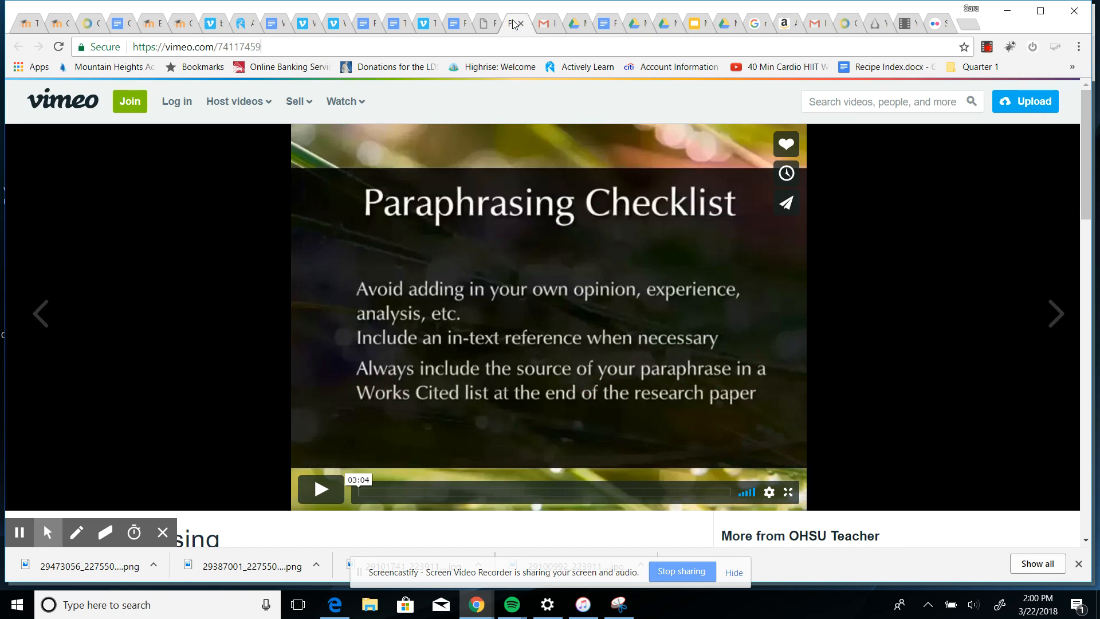
left_click_drag(133, 46, 320, 46)
key("ctrl+c")
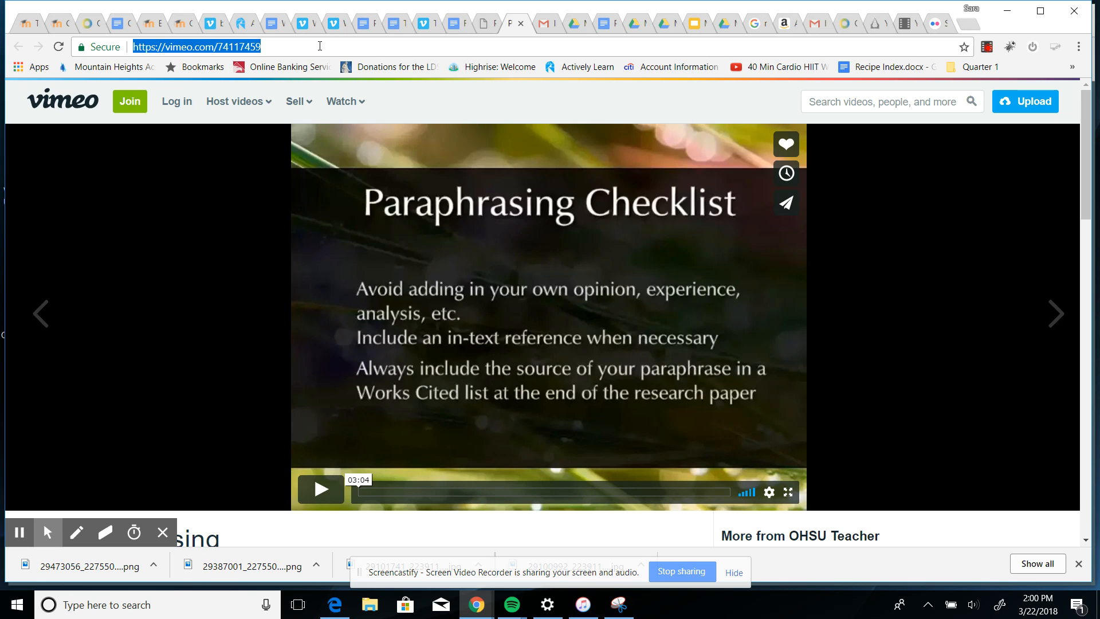
left_click(846, 24)
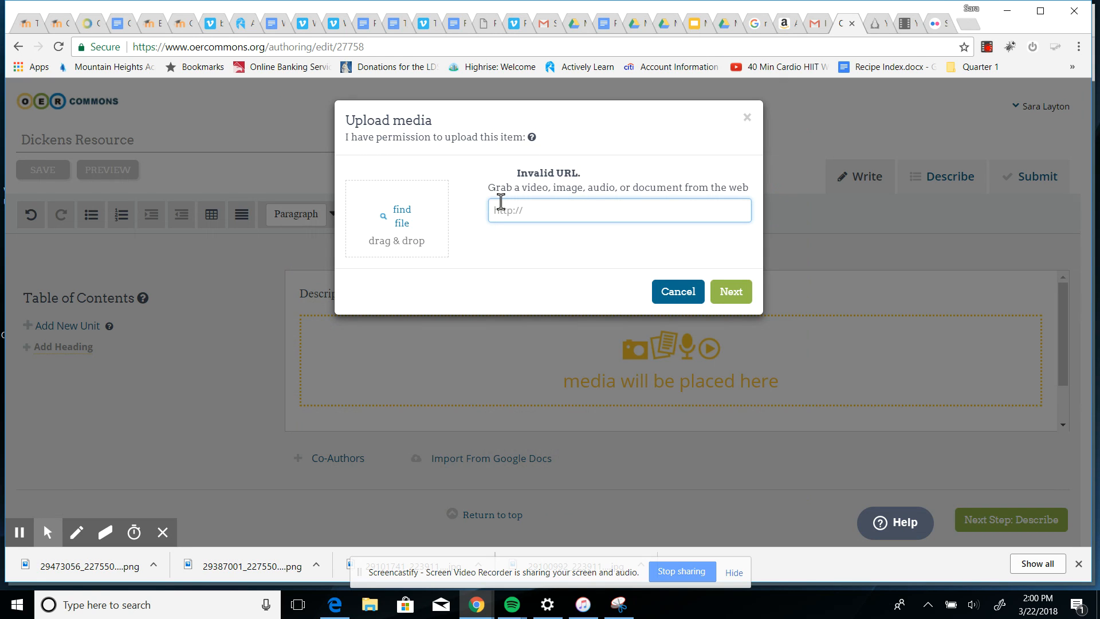
key("ctrl+v")
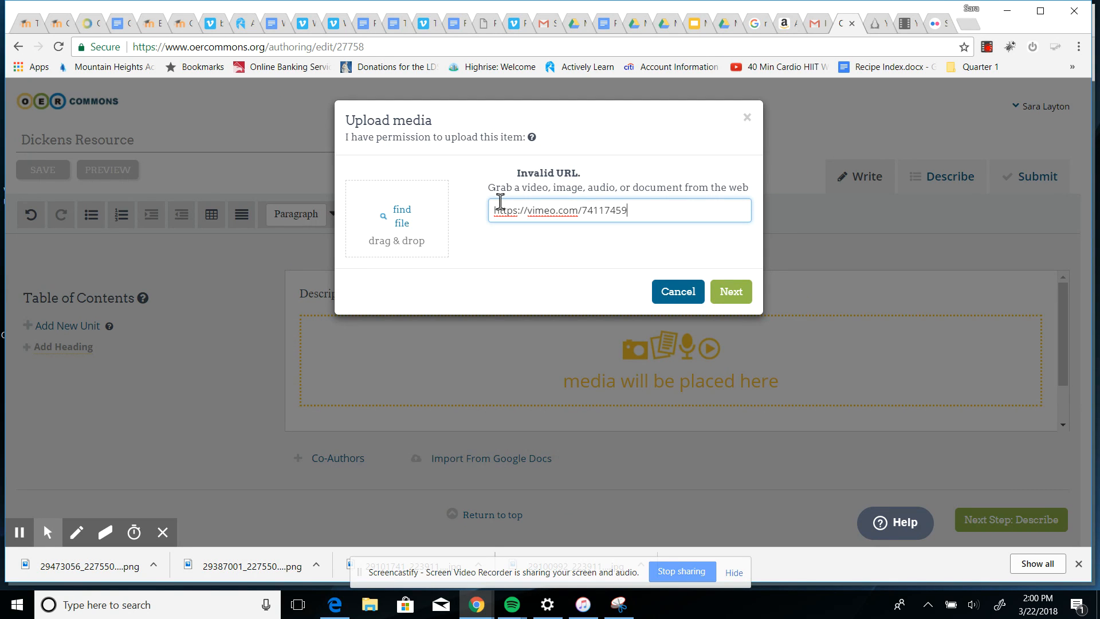
left_click(724, 293)
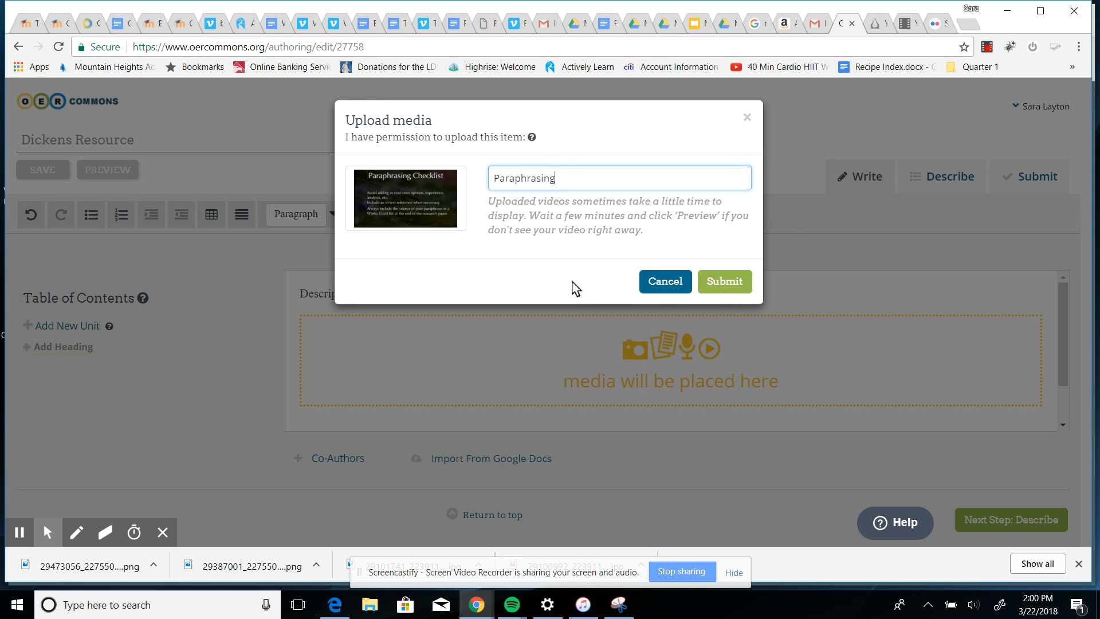
left_click(719, 286)
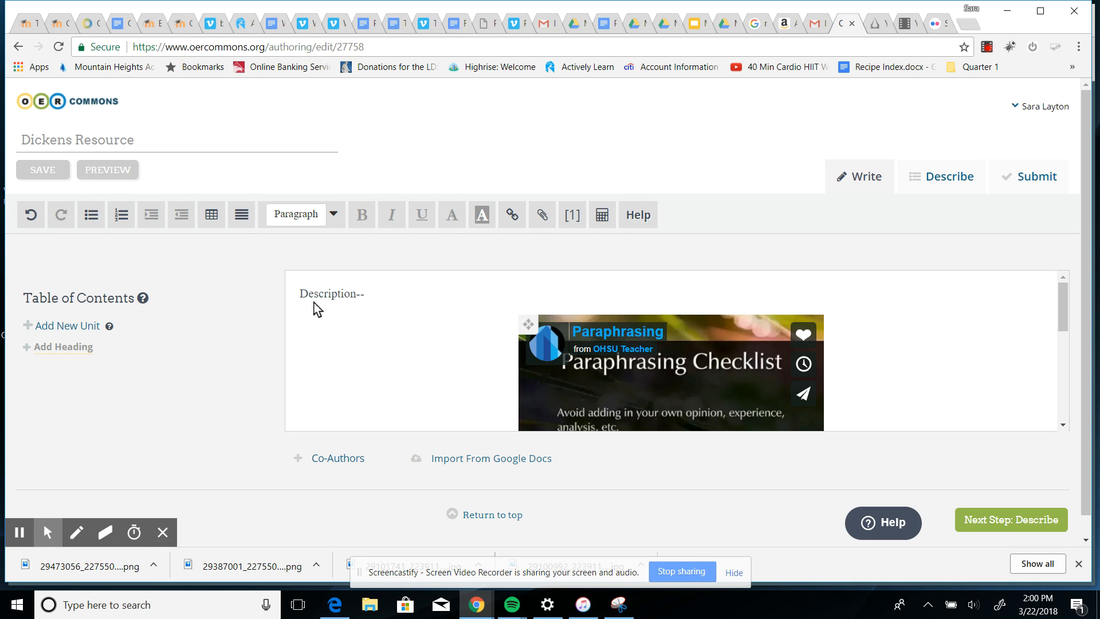
Type Presentation on a new line below the embedded video.
scroll(700, 393, "down", 2)
scroll(697, 385, "up", 4)
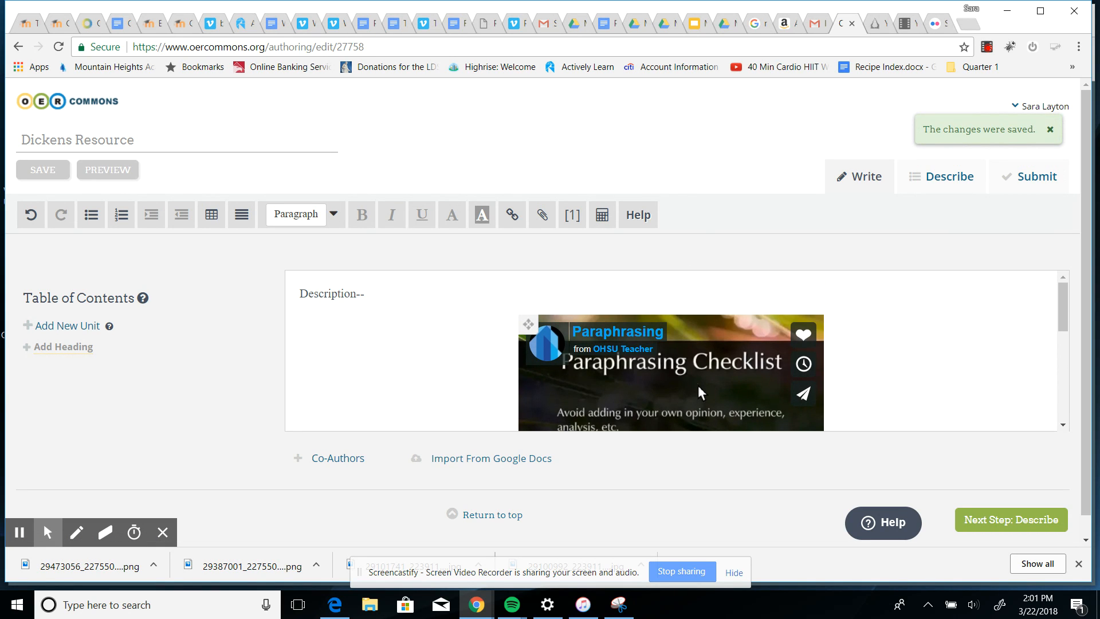
scroll(462, 380, "down", 2)
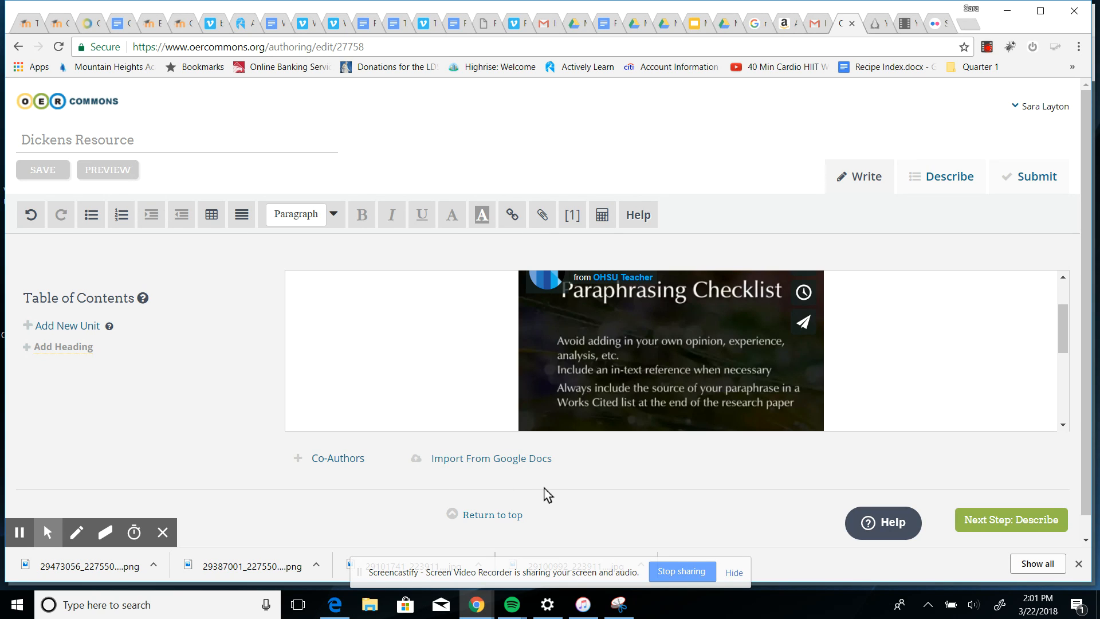
scroll(498, 392, "up", 3)
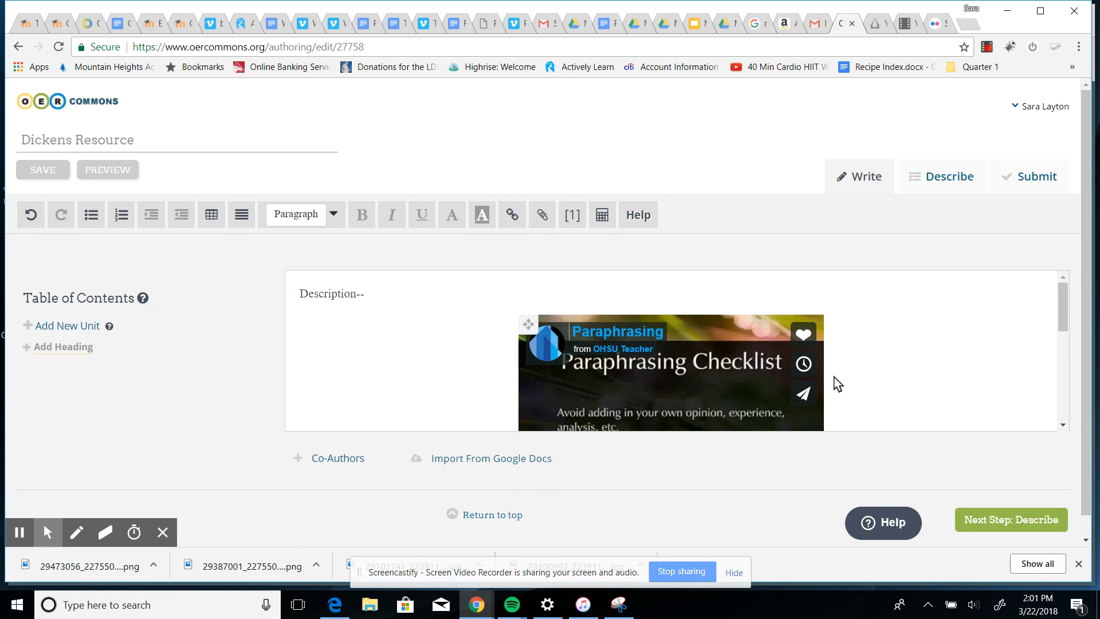
scroll(843, 381, "down", 6)
left_click(351, 387)
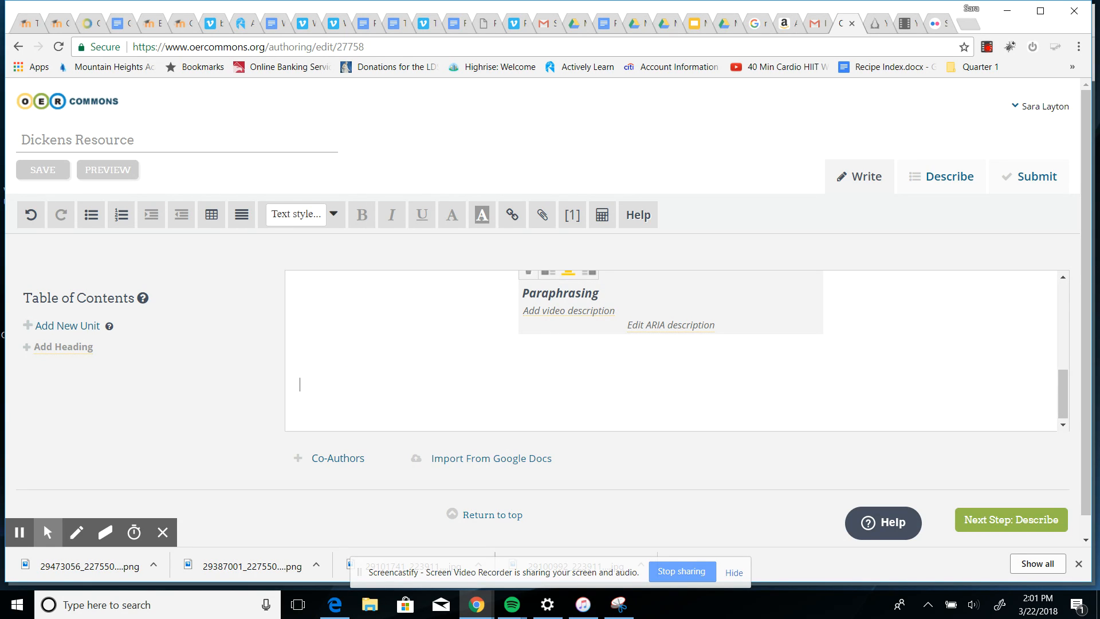
type("Presentation")
Link the Presentation text to the copied Google Slides presentation URL.
left_click_drag(299, 386, 382, 394)
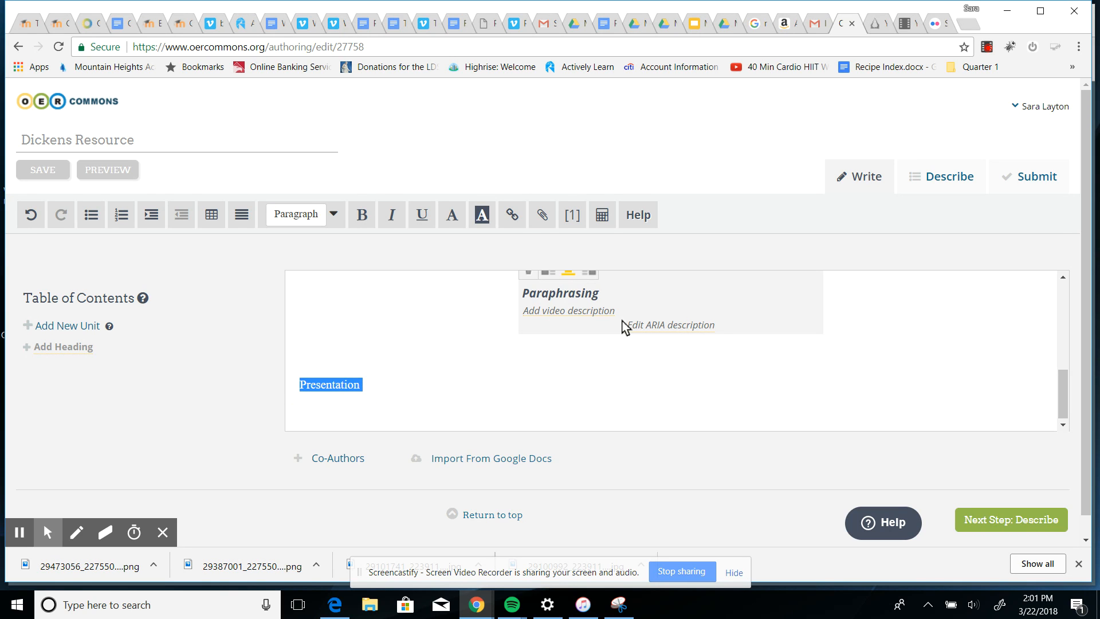
left_click(511, 218)
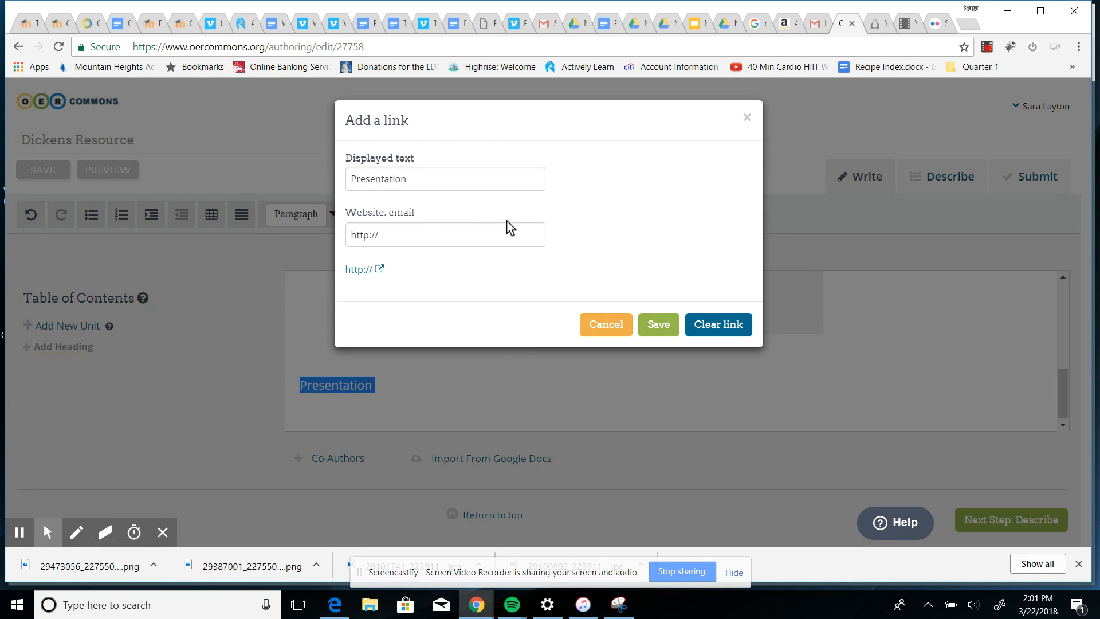
left_click_drag(350, 233, 428, 235)
key("BackSpace")
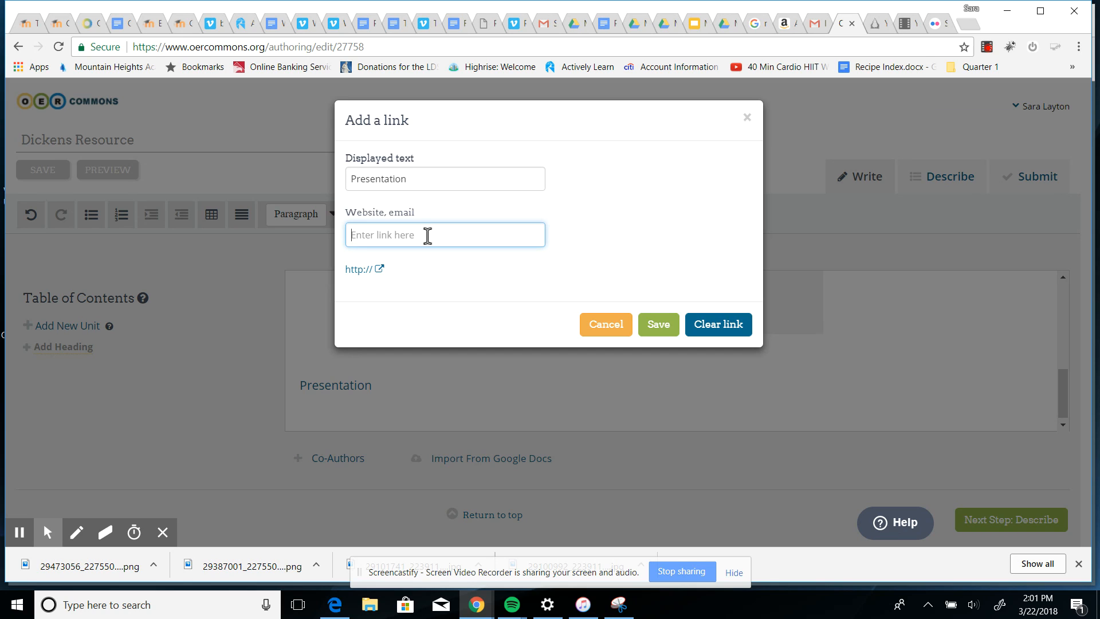
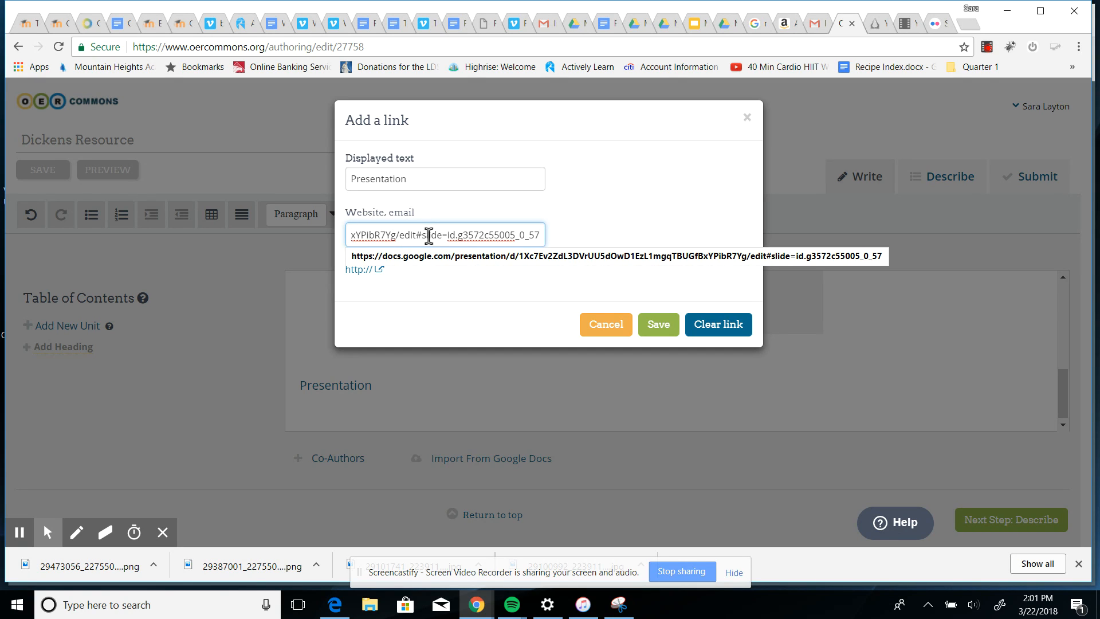
left_click(648, 325)
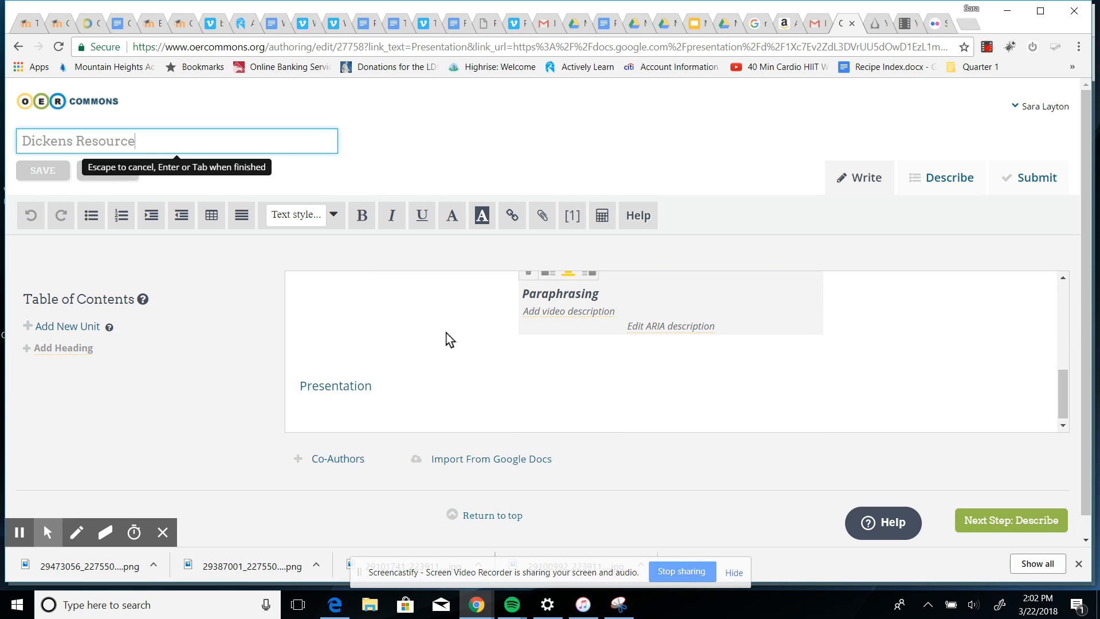
Inspect the Presentation link's settings, close them, and scroll through the resource body.
left_click(330, 389)
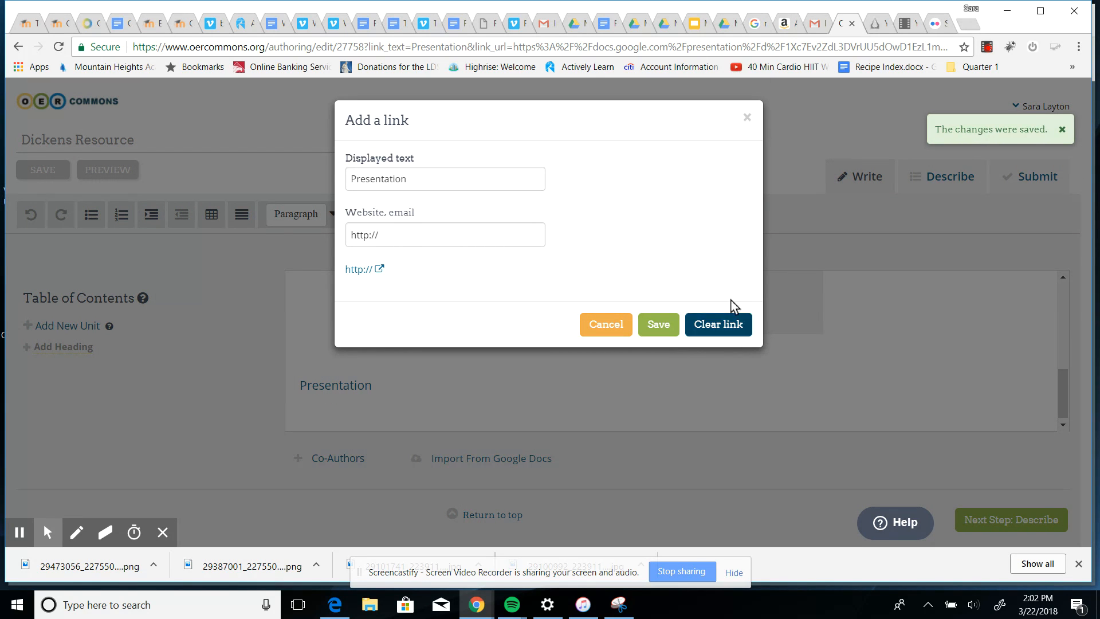
left_click(747, 118)
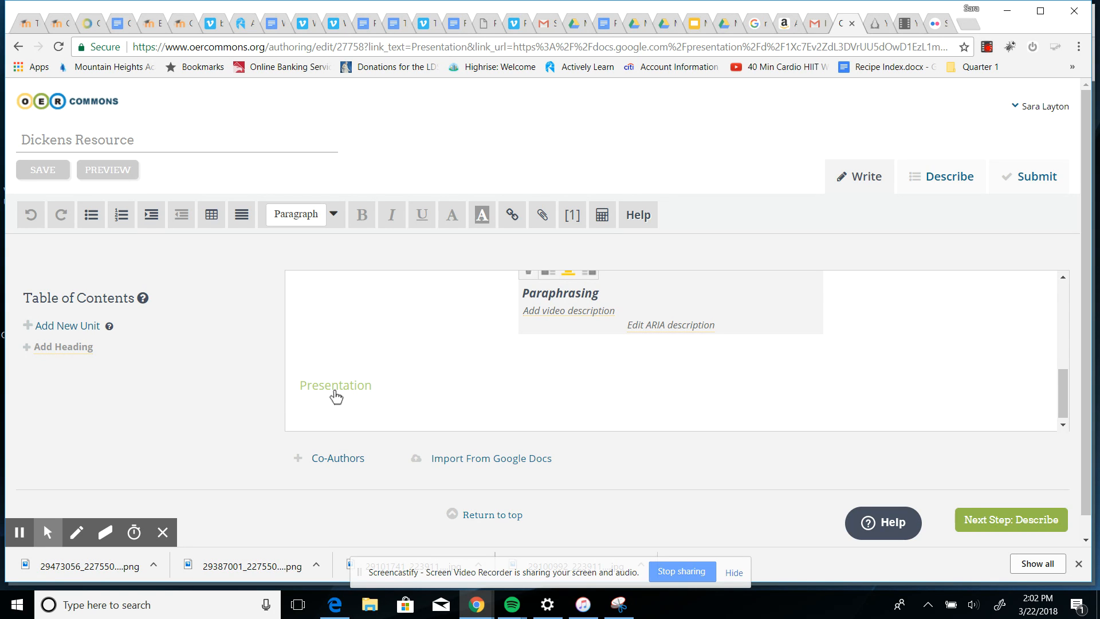
scroll(533, 397, "up", 2)
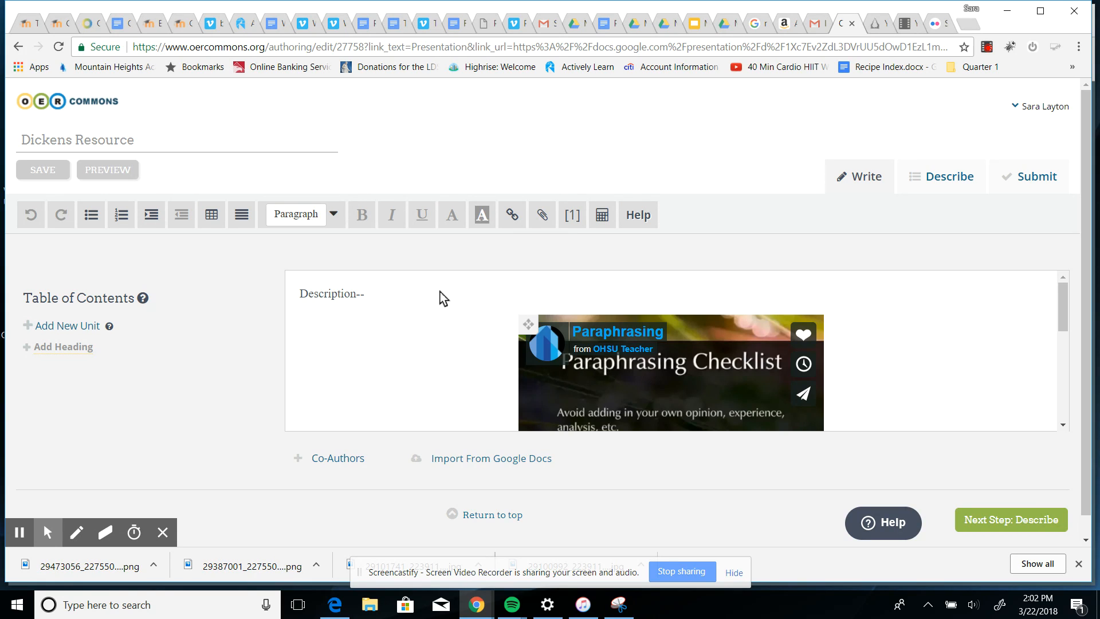
scroll(363, 344, "down", 4)
scroll(365, 368, "down", 1)
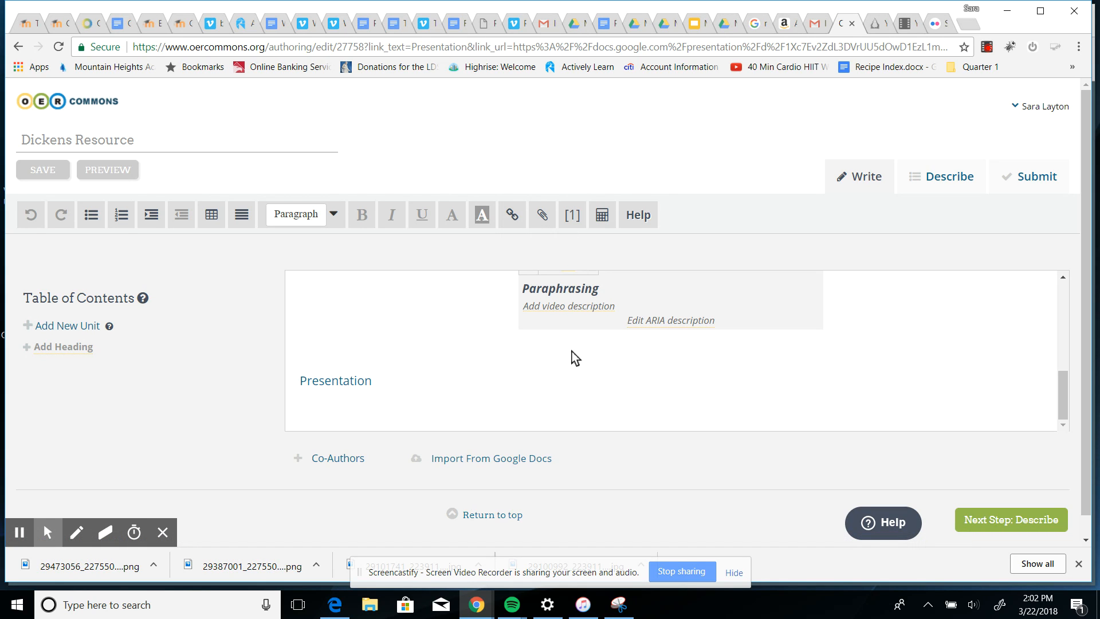
Move on to the Describe step and enter Short summary as the resource abstract.
scroll(575, 358, "up", 3)
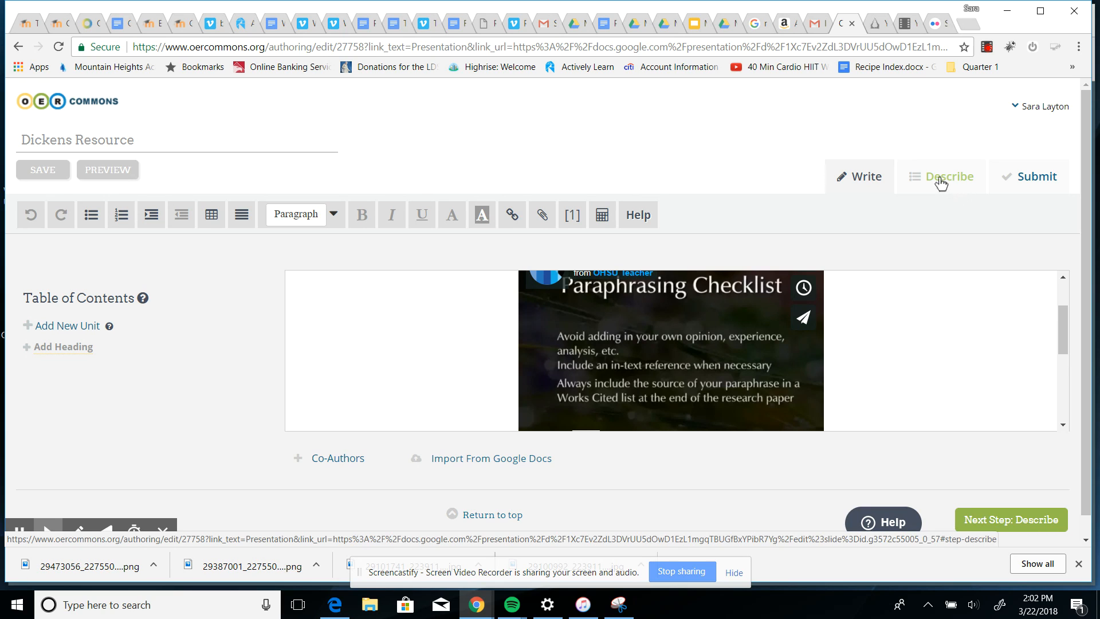
left_click(983, 519)
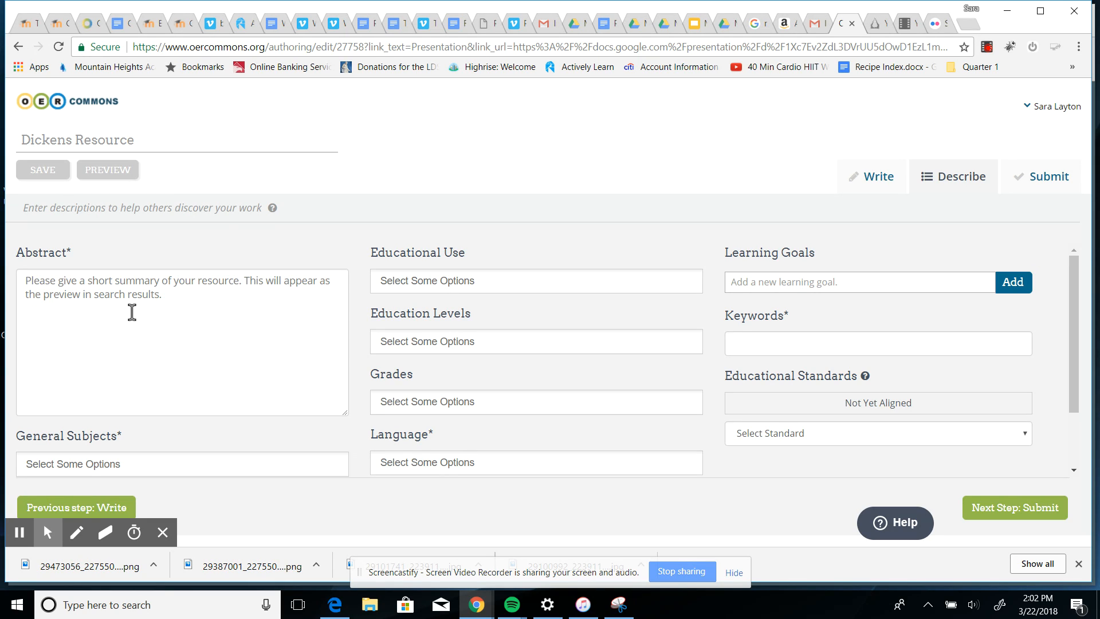
left_click(29, 283)
type("Short summary")
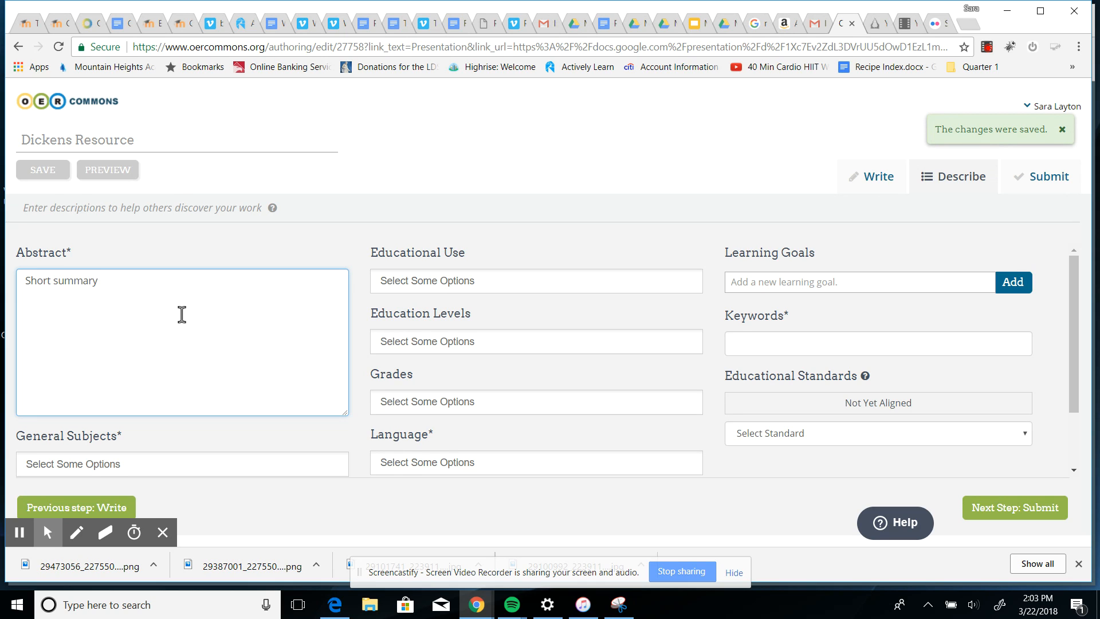
Set the general subject to English Language Arts.
scroll(184, 319, "down", 2)
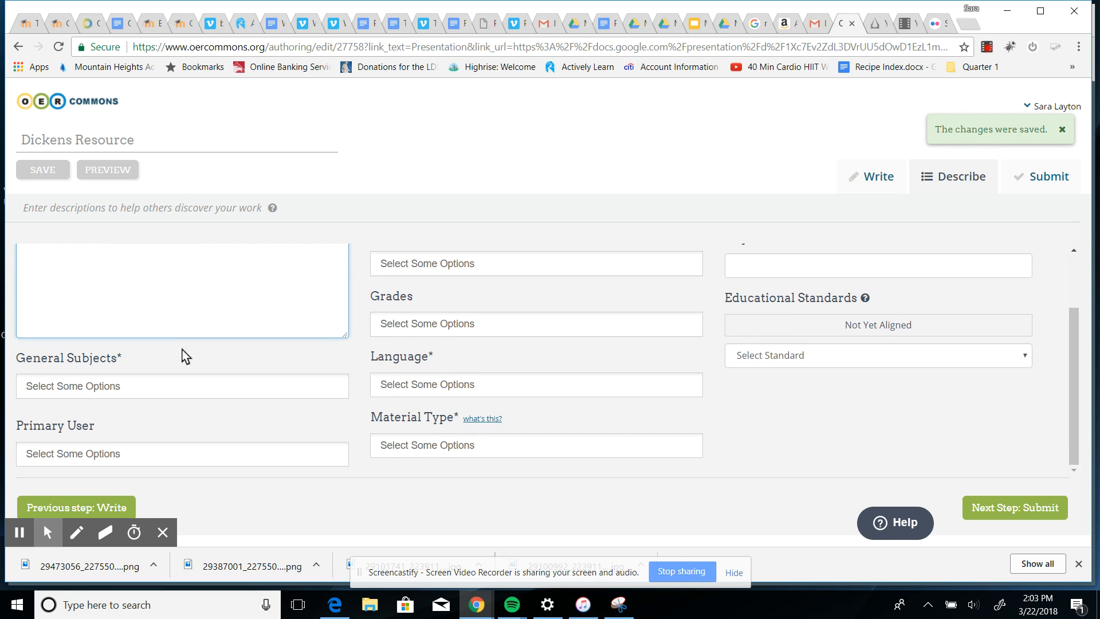
left_click(138, 390)
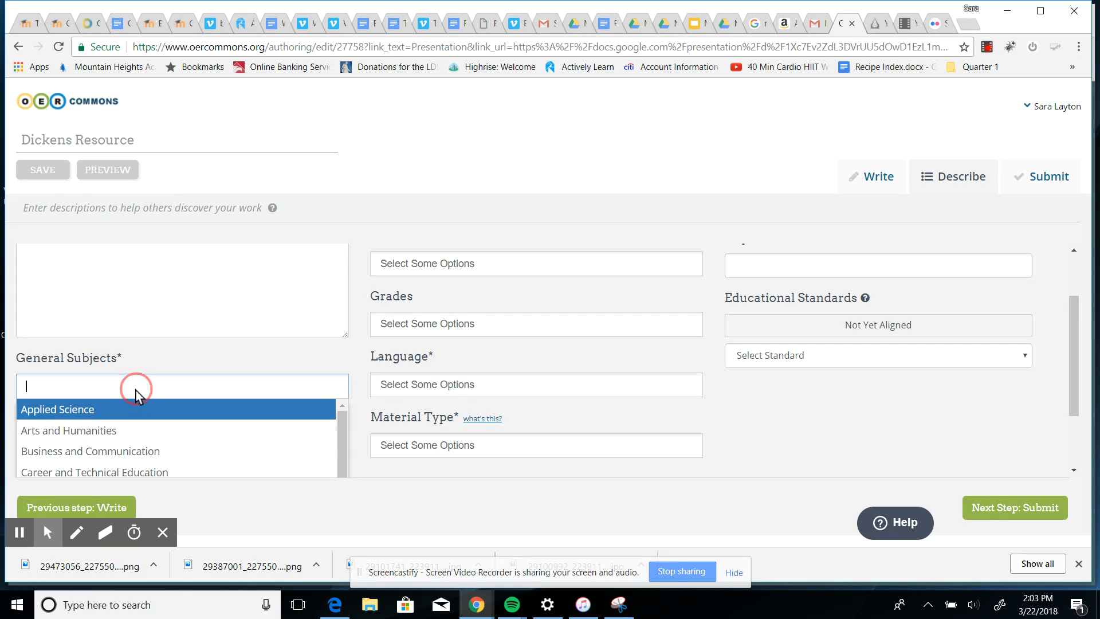
scroll(142, 422, "down", 2)
left_click(141, 440)
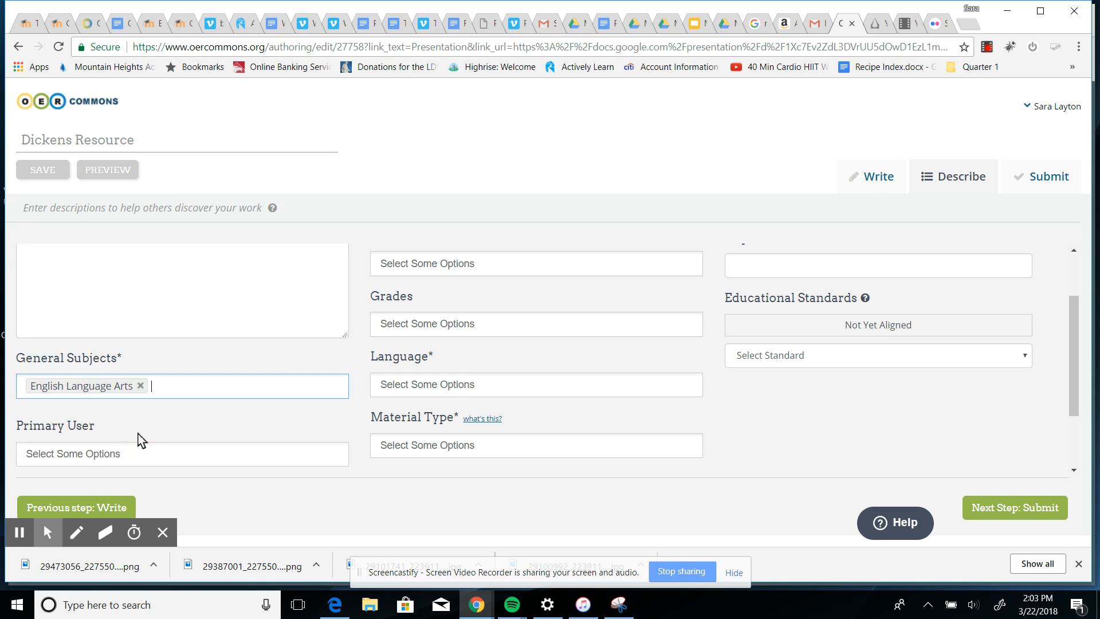
Set the primary user to Student.
left_click(117, 460)
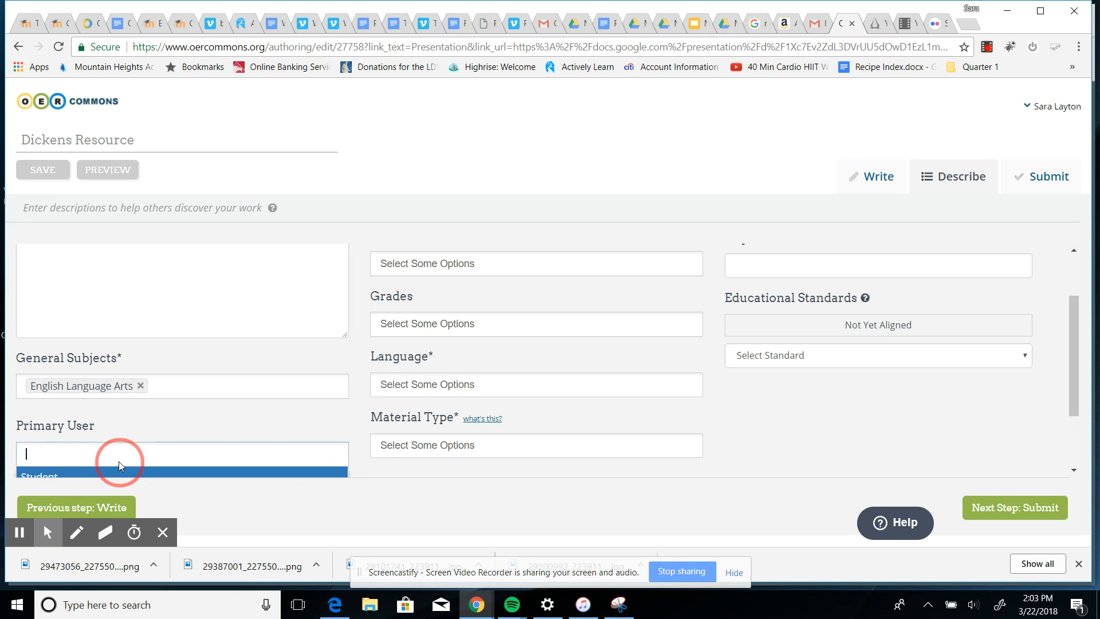
scroll(215, 458, "down", 1)
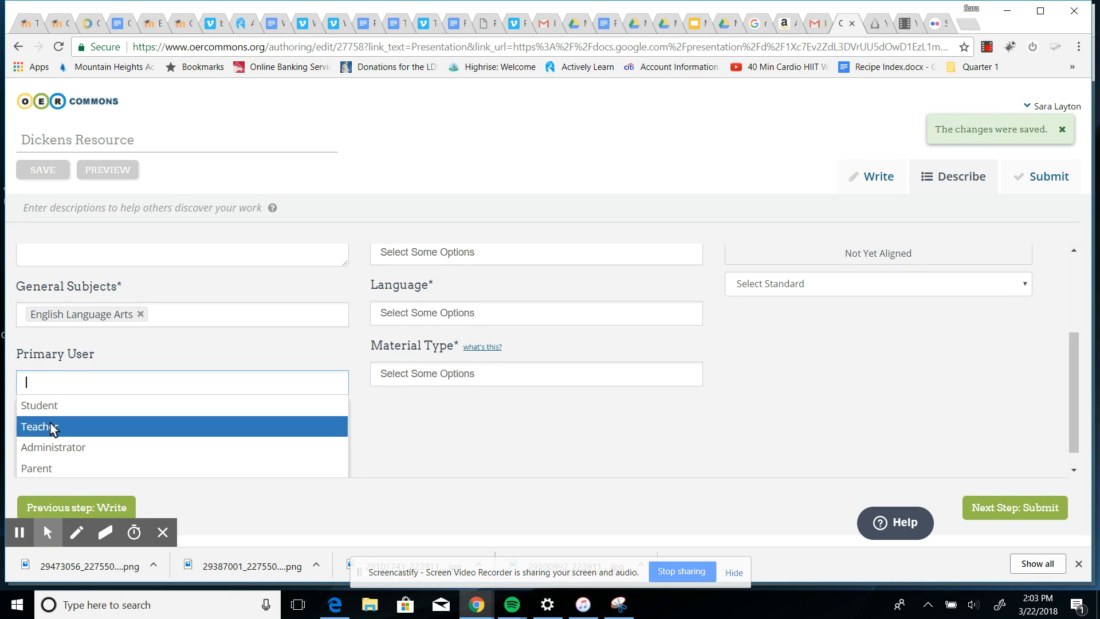
left_click(37, 406)
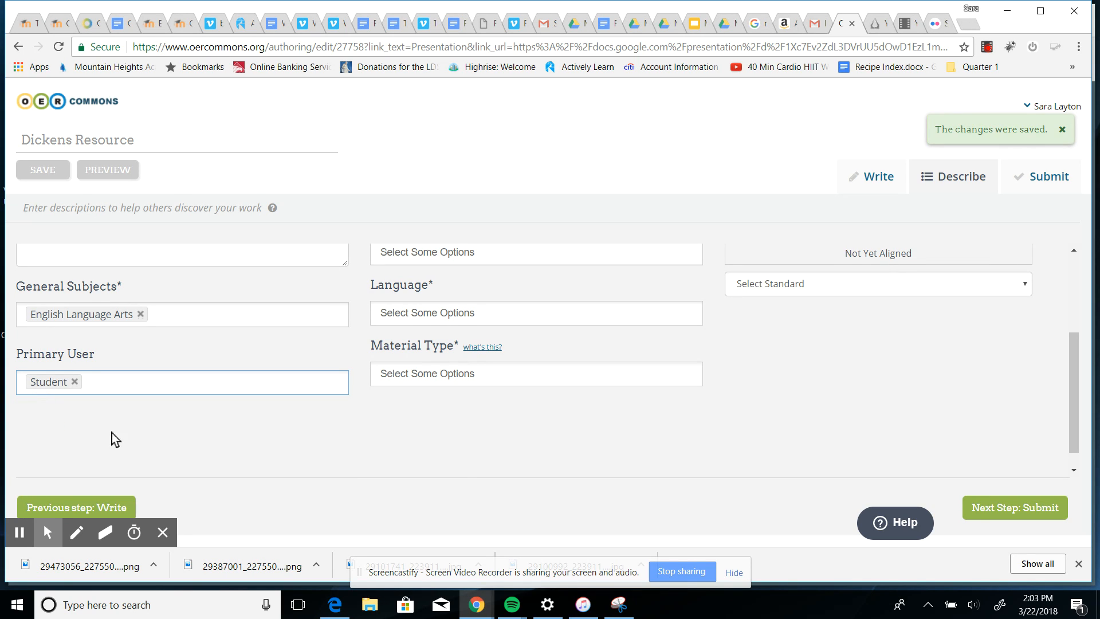
Set the educational use to Curriculum/Instruction.
scroll(453, 472, "up", 3)
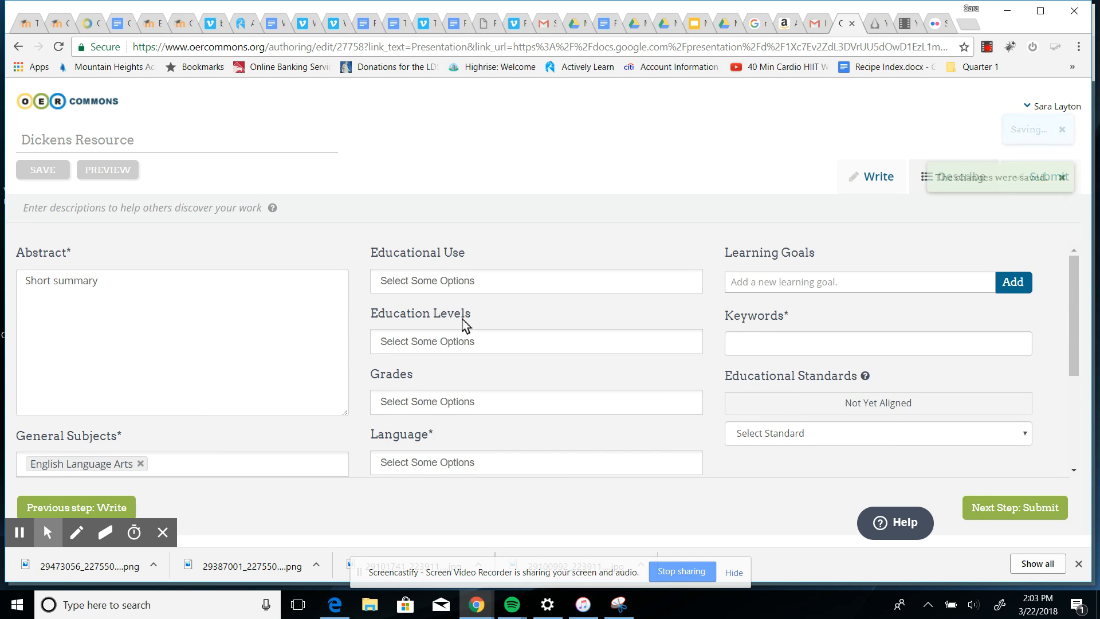
left_click(499, 290)
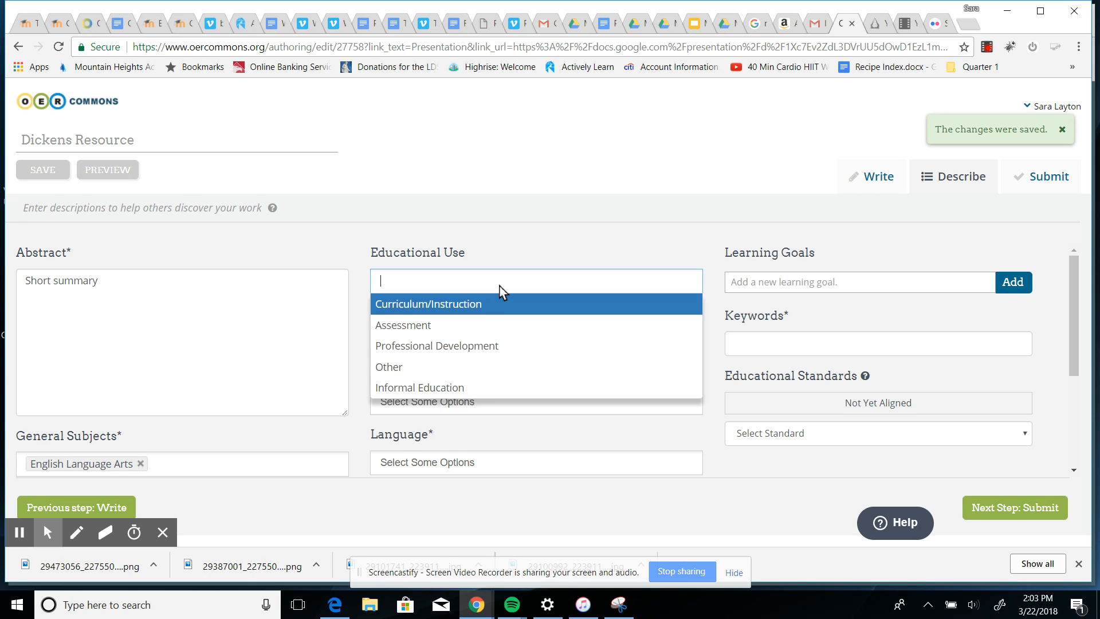
left_click(473, 313)
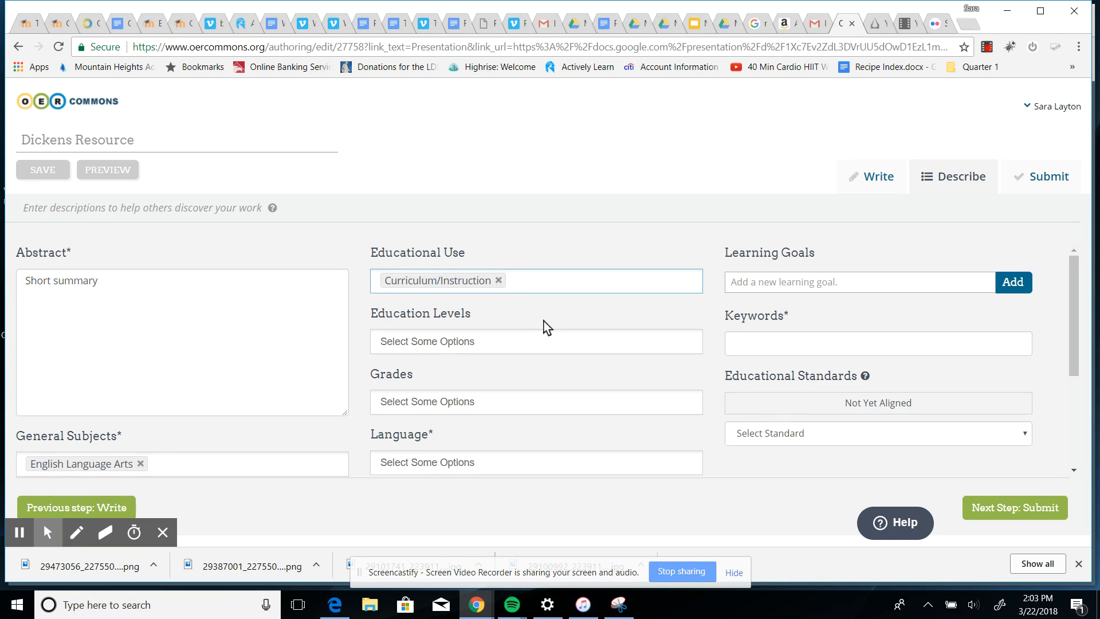
Set the education level to High School.
scroll(544, 328, "down", 1)
left_click(489, 271)
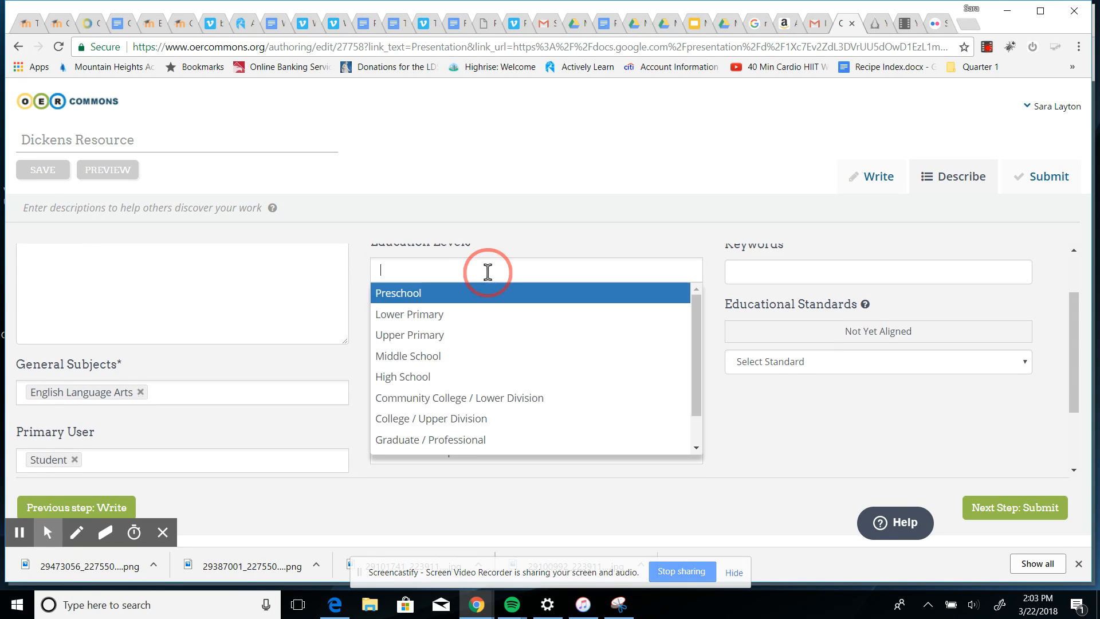
left_click(425, 377)
Set the grade to Grade 12.
left_click(656, 337)
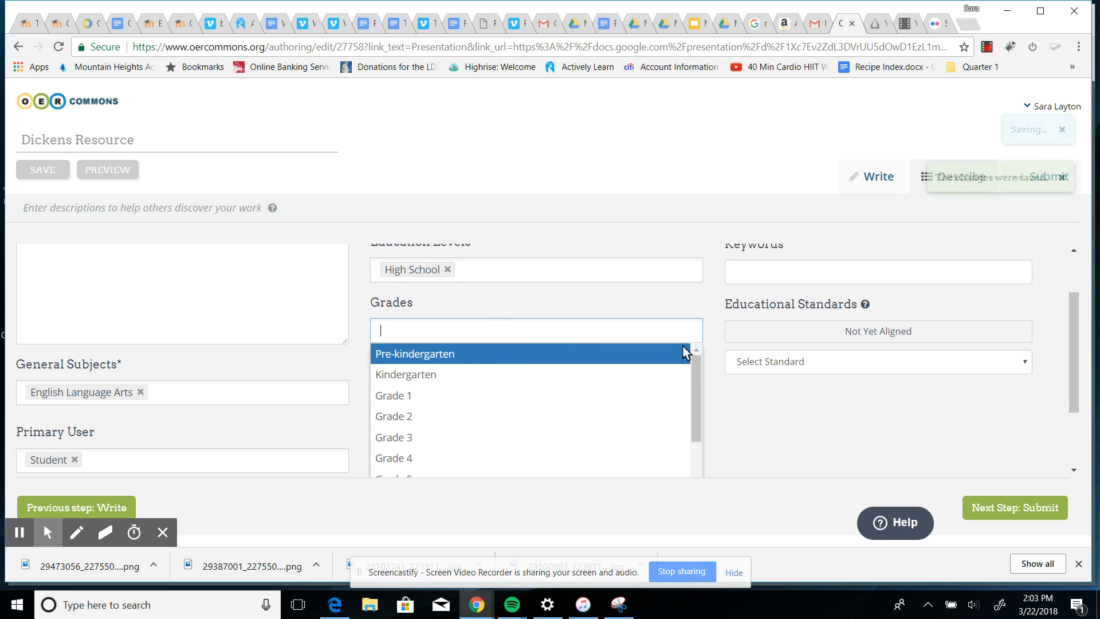
left_click_drag(696, 373, 703, 476)
left_click(699, 442)
scroll(881, 398, "down", 2)
left_click(467, 414)
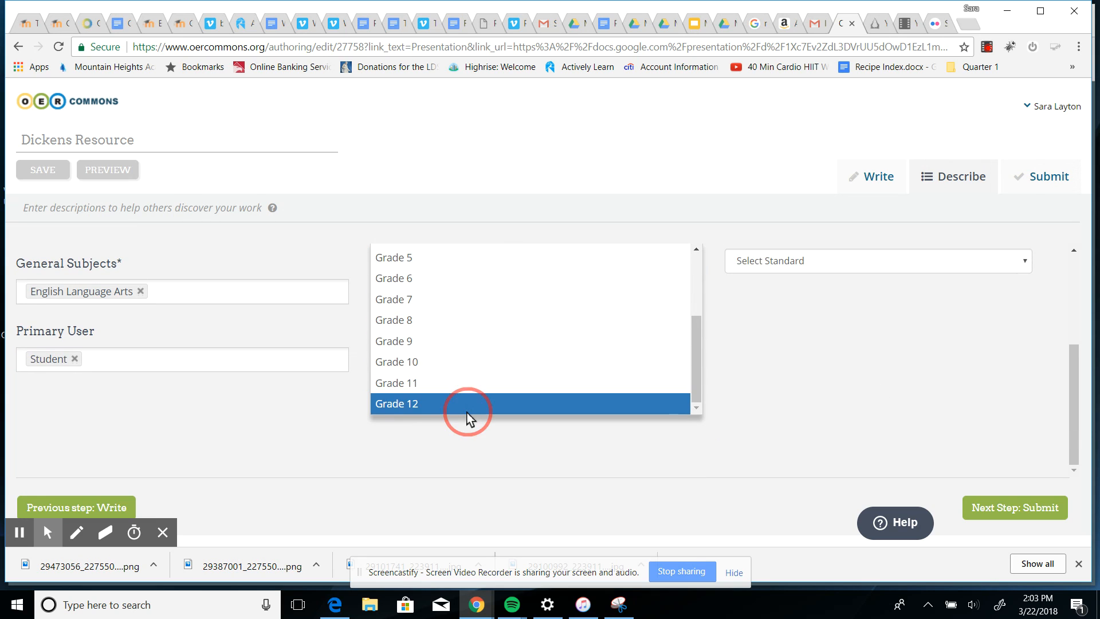
Set the language to English.
left_click(459, 424)
left_click(429, 446)
scroll(726, 413, "down", 2)
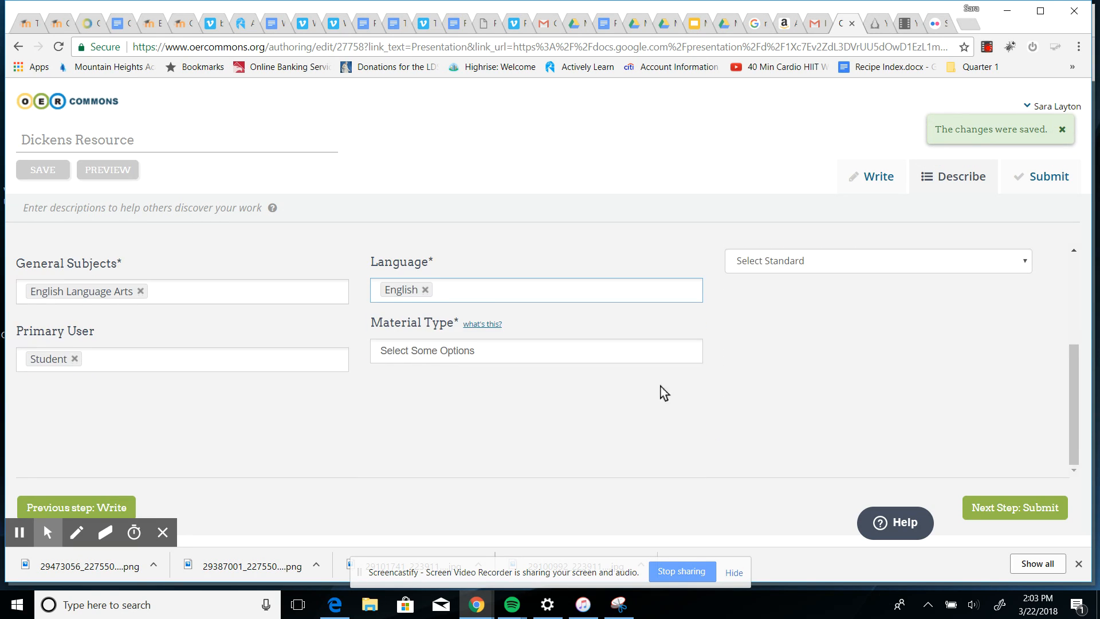
Browse the material type options and add Lecture Notes as a material type.
left_click(527, 362)
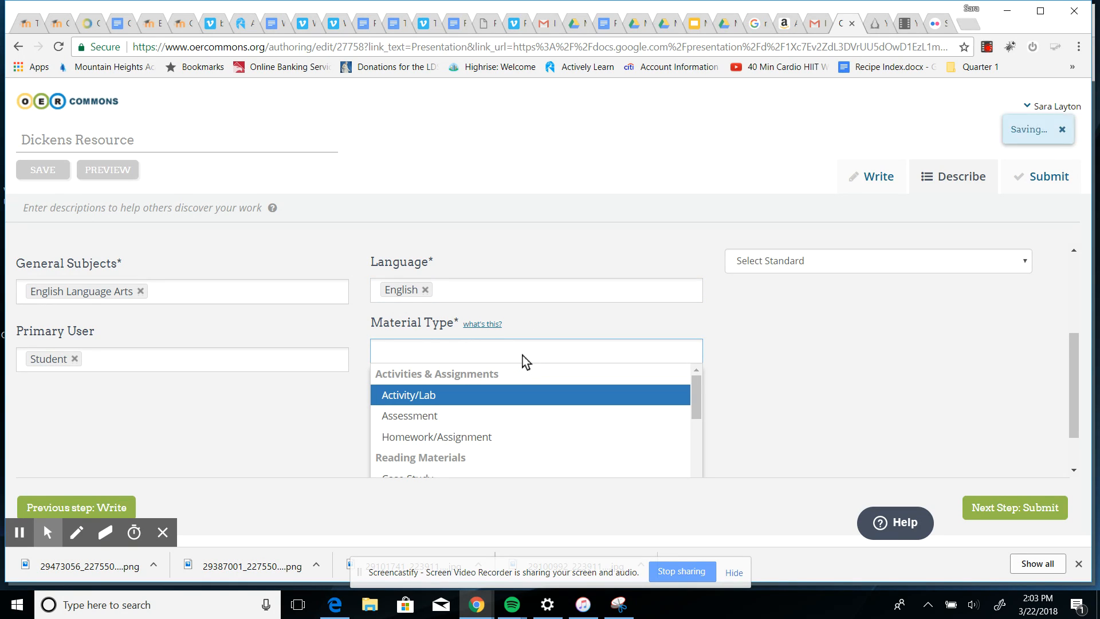
scroll(528, 389, "down", 2)
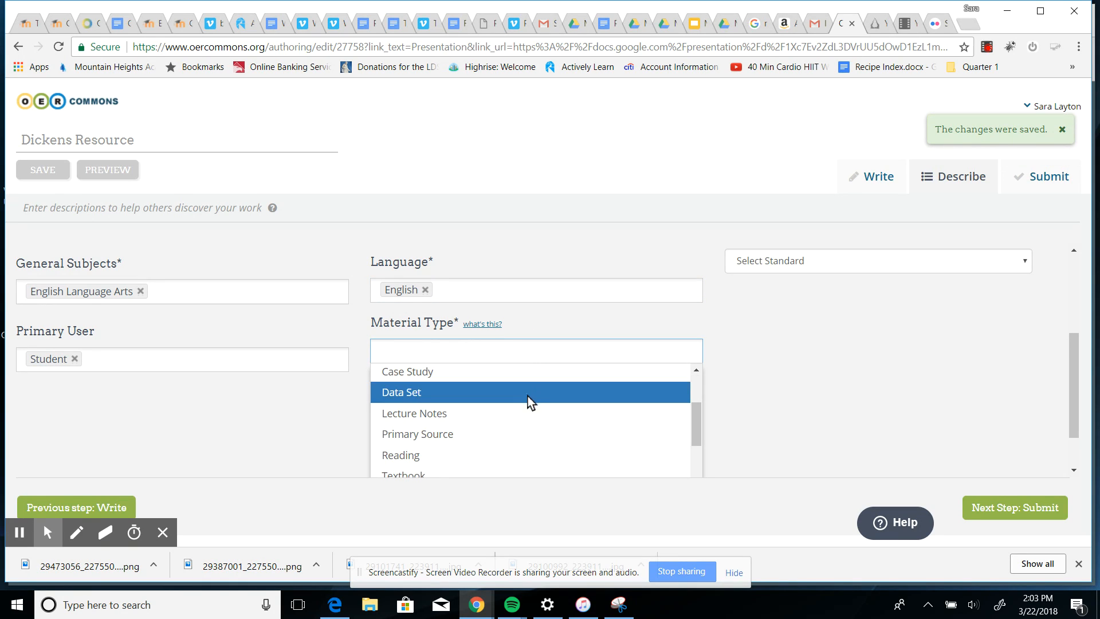
scroll(519, 404, "up", 2)
scroll(520, 408, "down", 4)
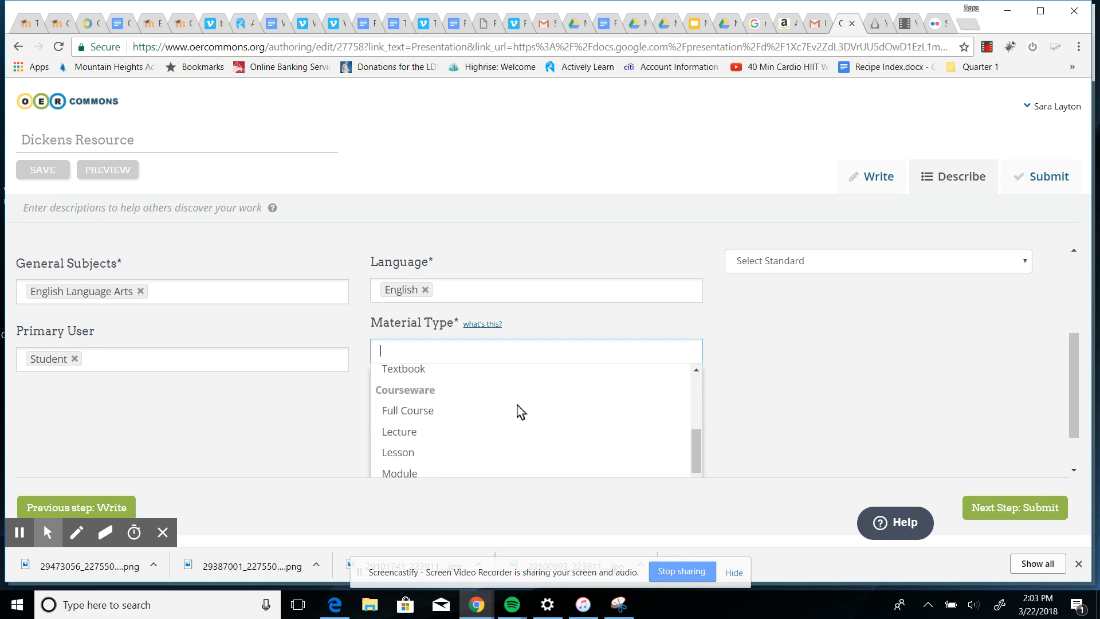
scroll(520, 411, "down", 4)
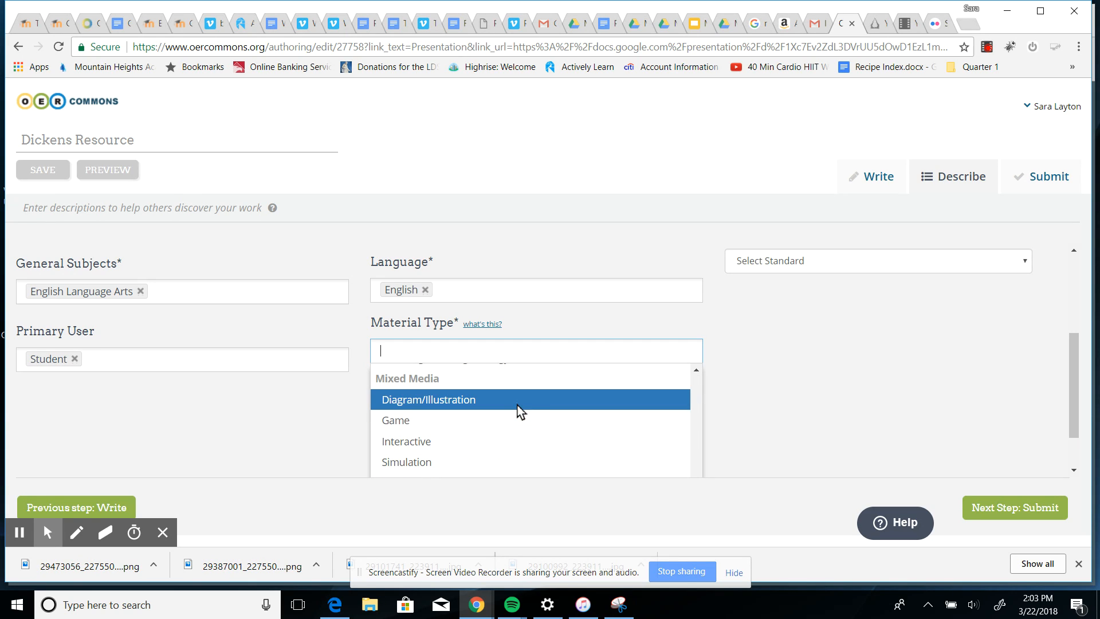
scroll(499, 436, "up", 3)
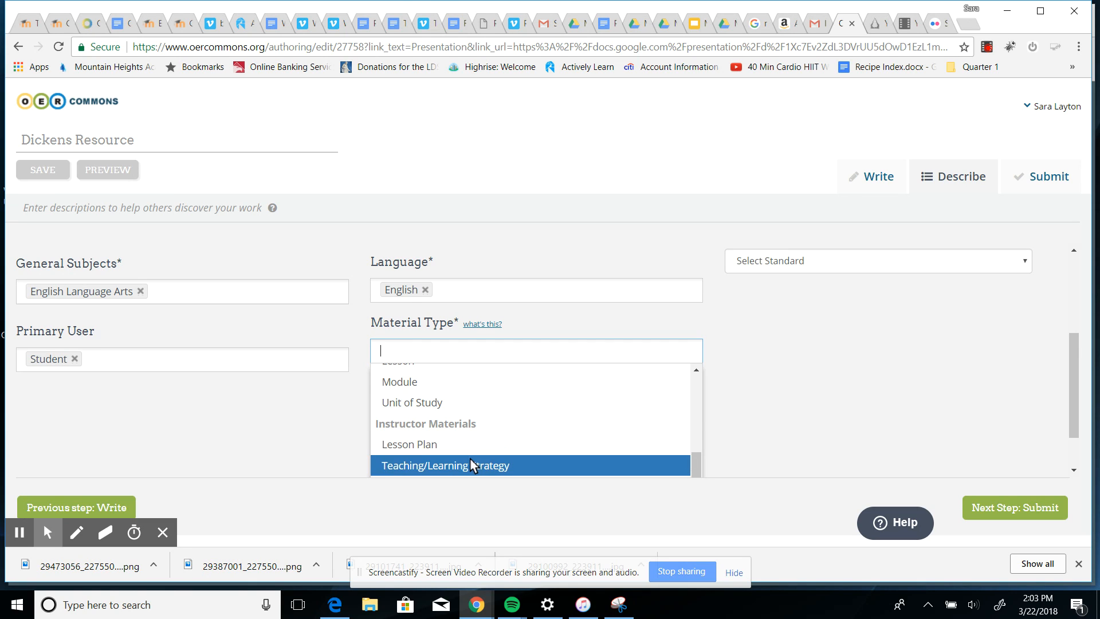
scroll(467, 450, "up", 2)
scroll(465, 441, "up", 4)
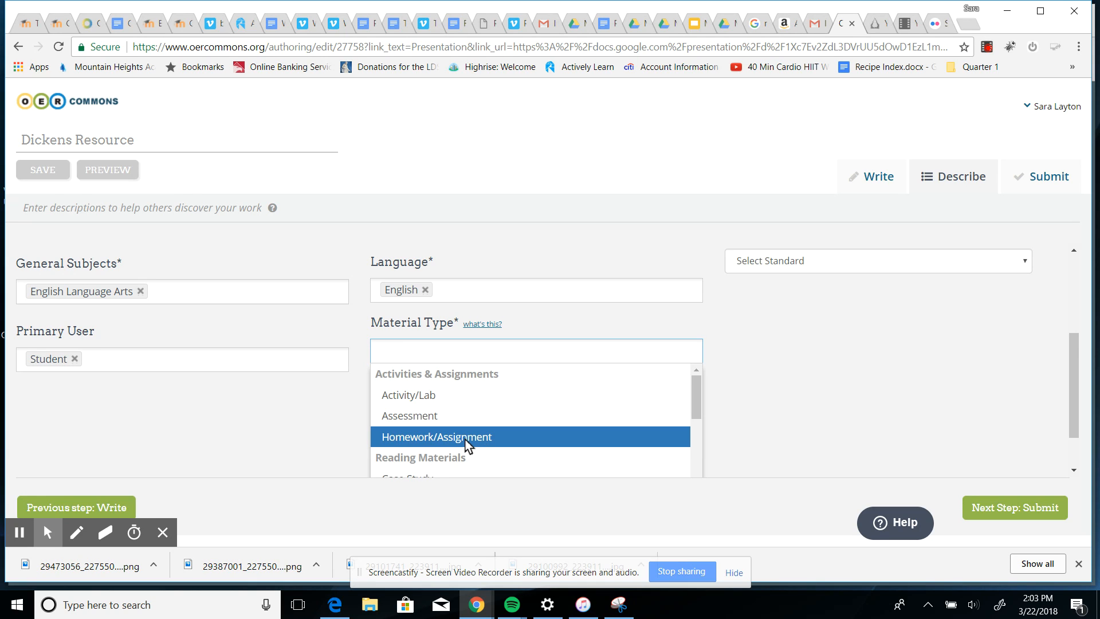
scroll(467, 446, "down", 2)
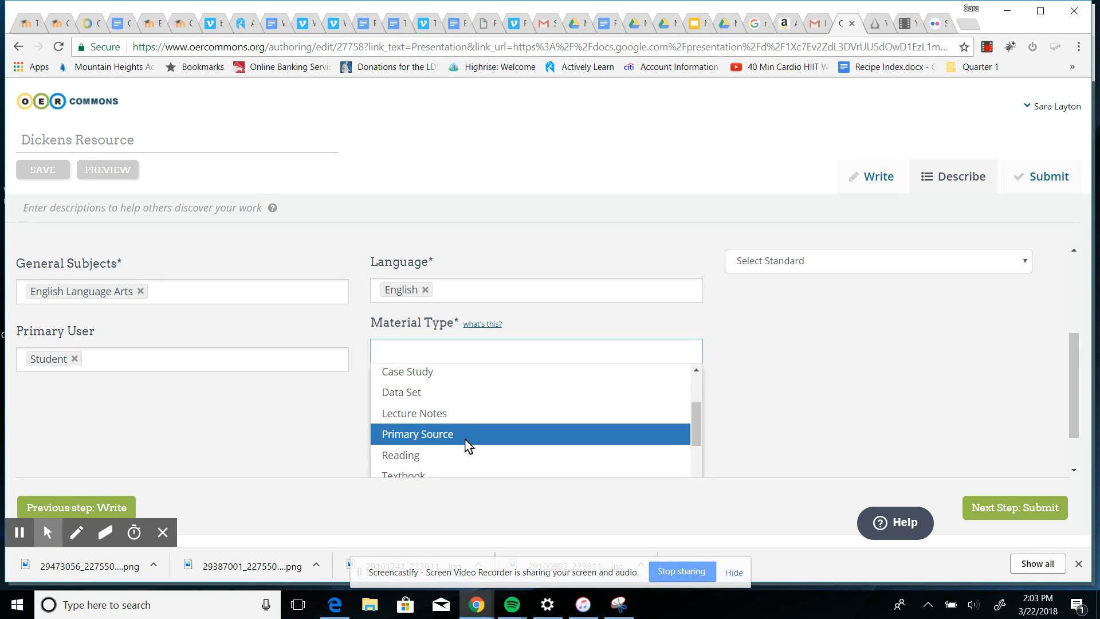
left_click(438, 413)
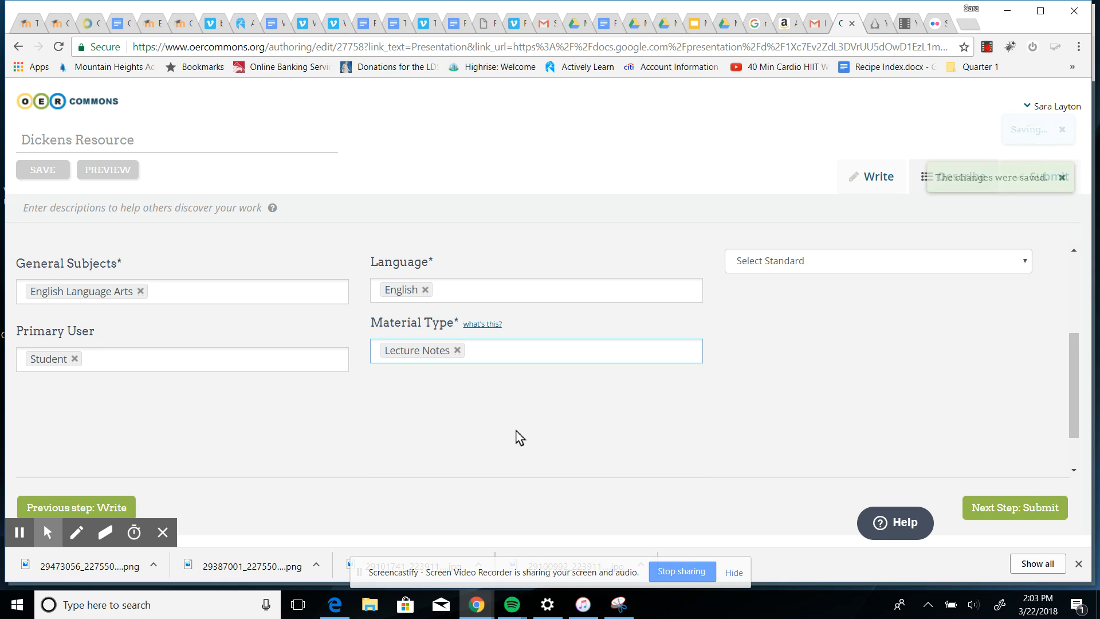
Add Reading as a second material type.
left_click(488, 352)
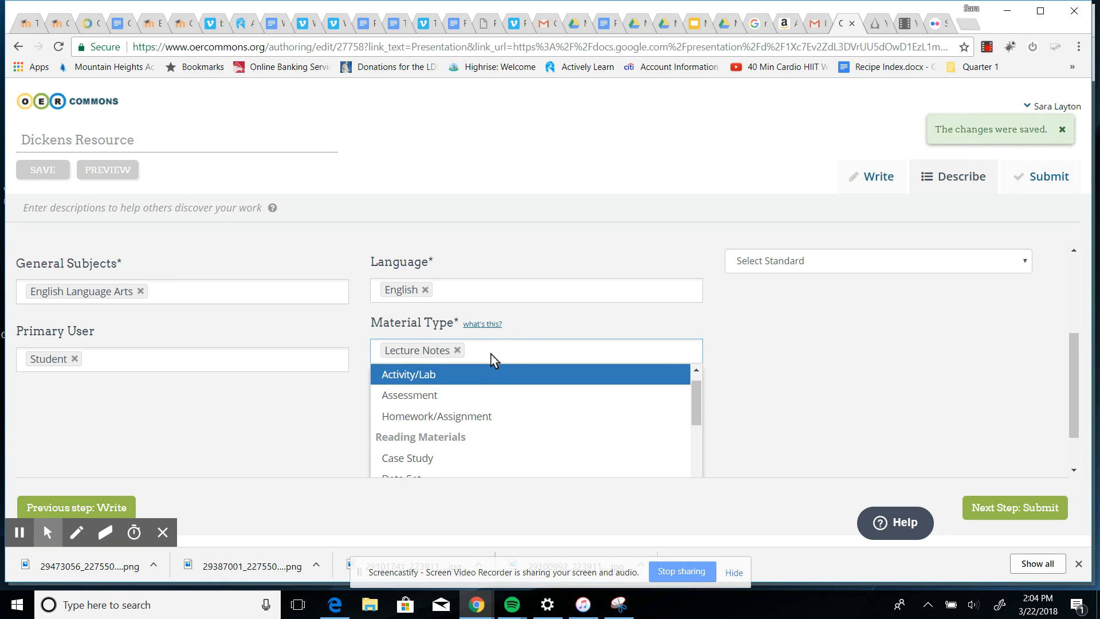
scroll(488, 444, "down", 3)
left_click(454, 414)
scroll(454, 422, "down", 1)
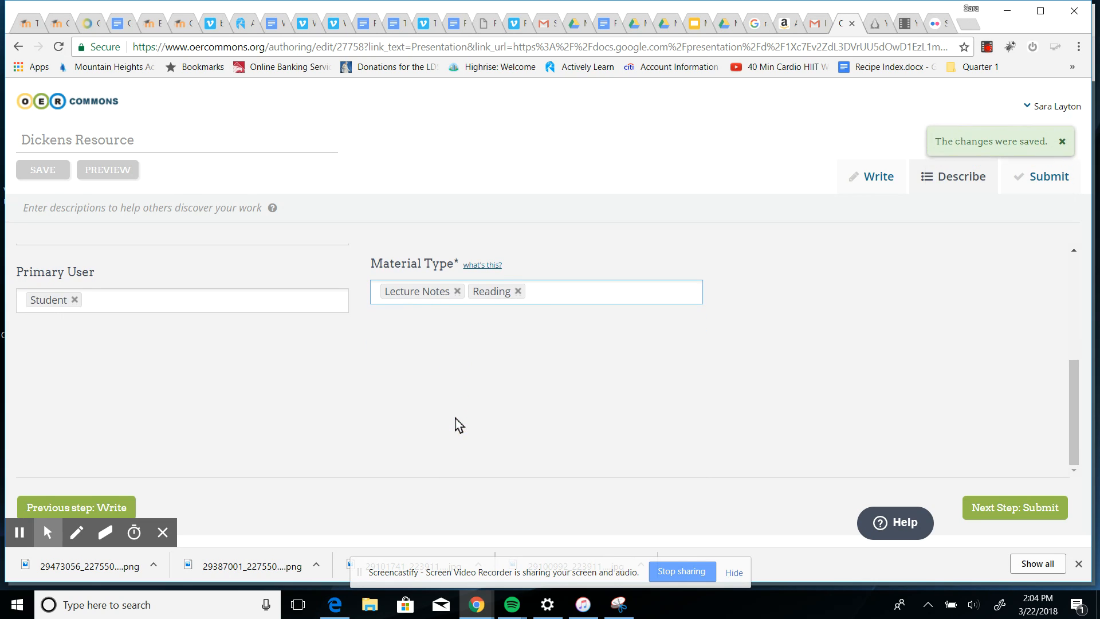
Add Interactive as a third material type.
left_click(538, 295)
left_click_drag(695, 345, 696, 442)
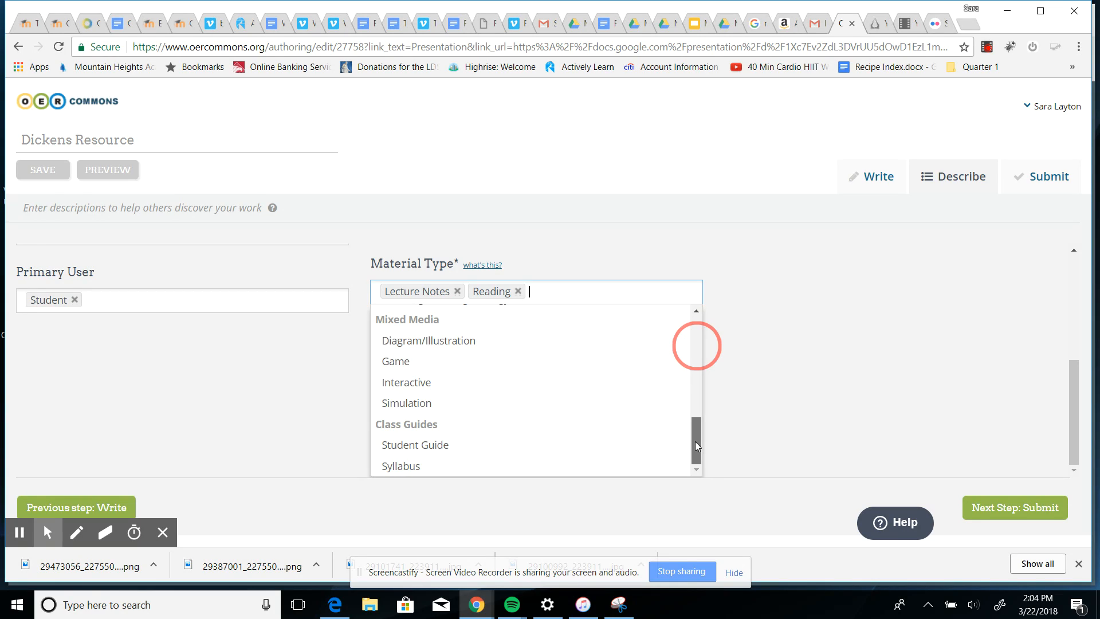
left_click_drag(696, 446, 696, 452)
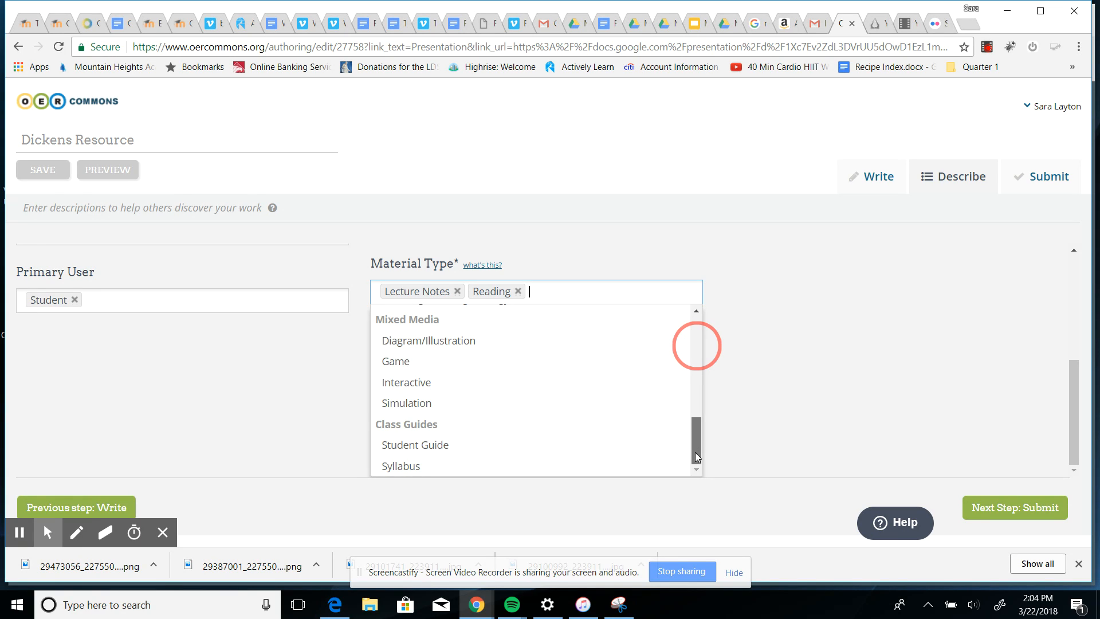
left_click(458, 383)
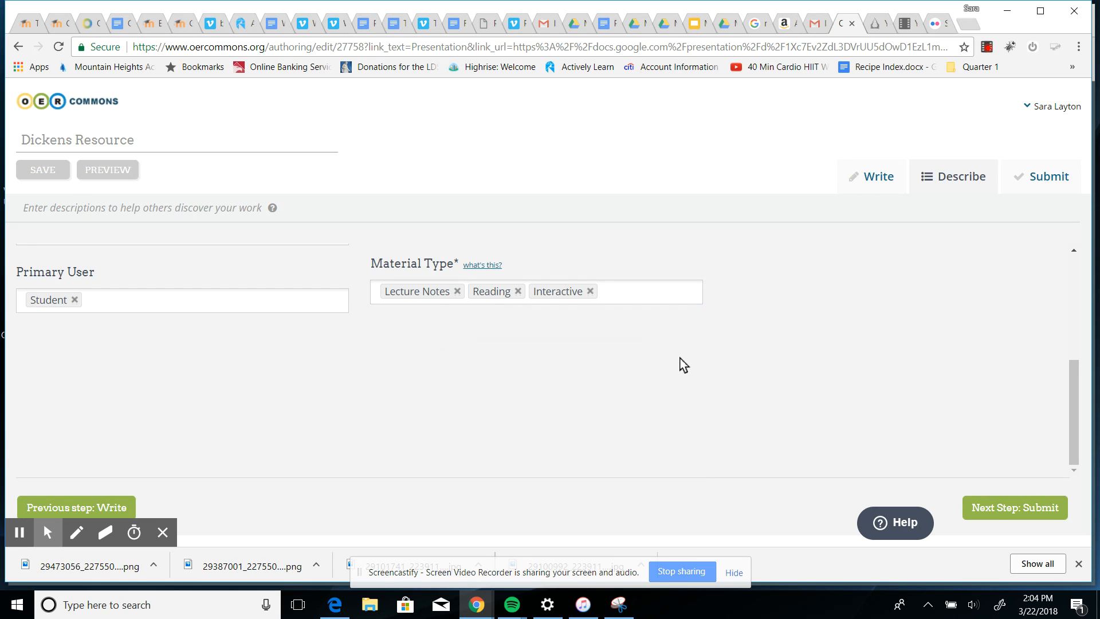
Enter understanding Dickens as a learning goal.
scroll(681, 363, "up", 4)
scroll(864, 368, "up", 1)
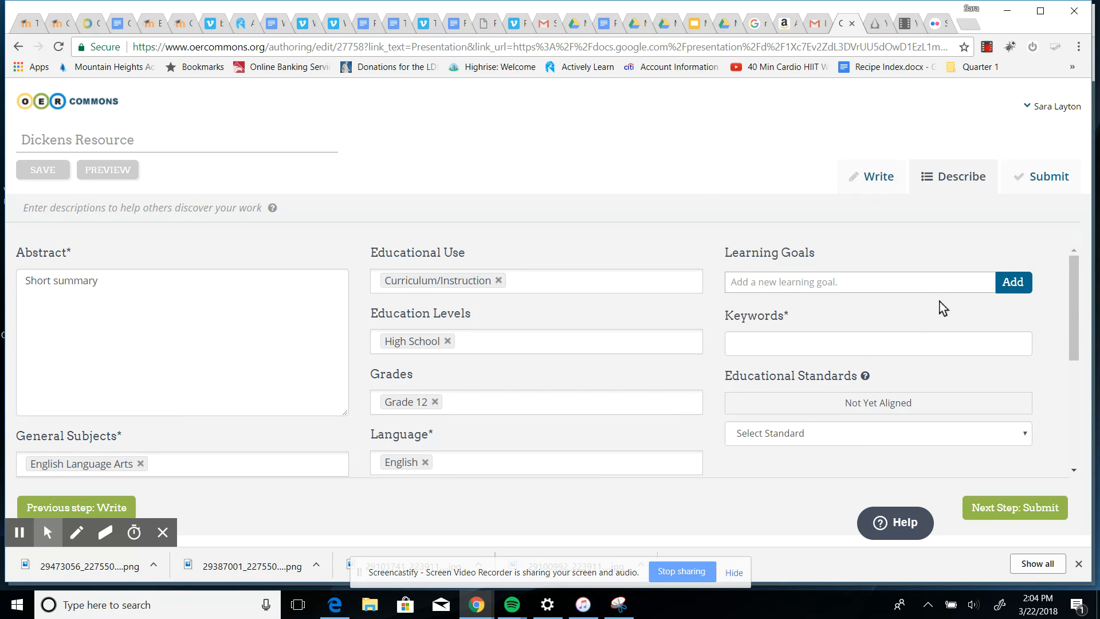
left_click(900, 283)
left_click(1008, 287)
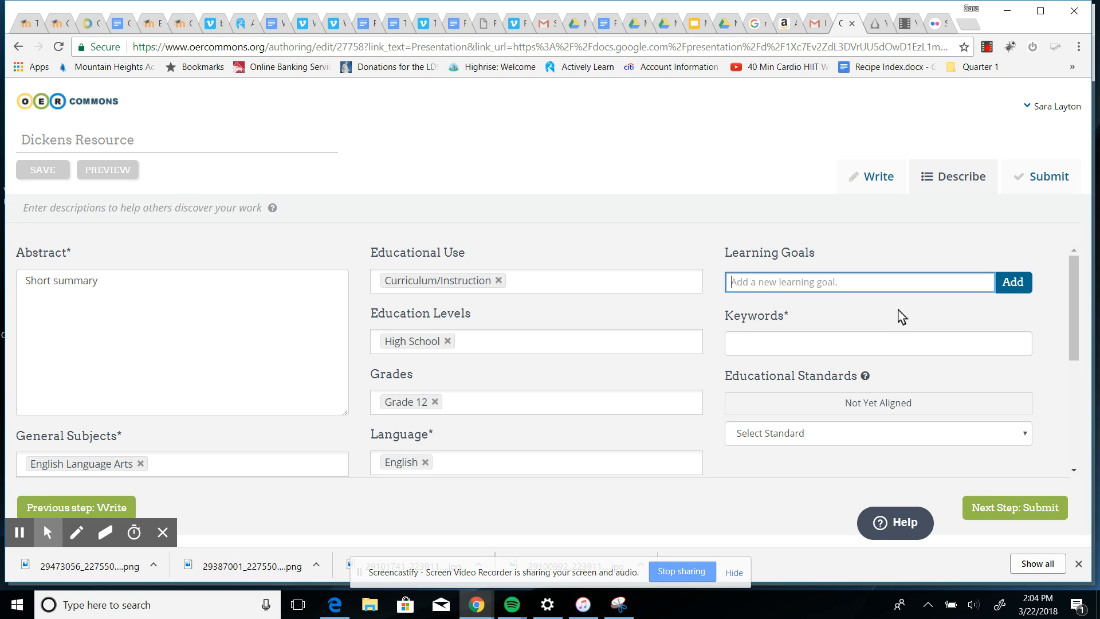
type("understan")
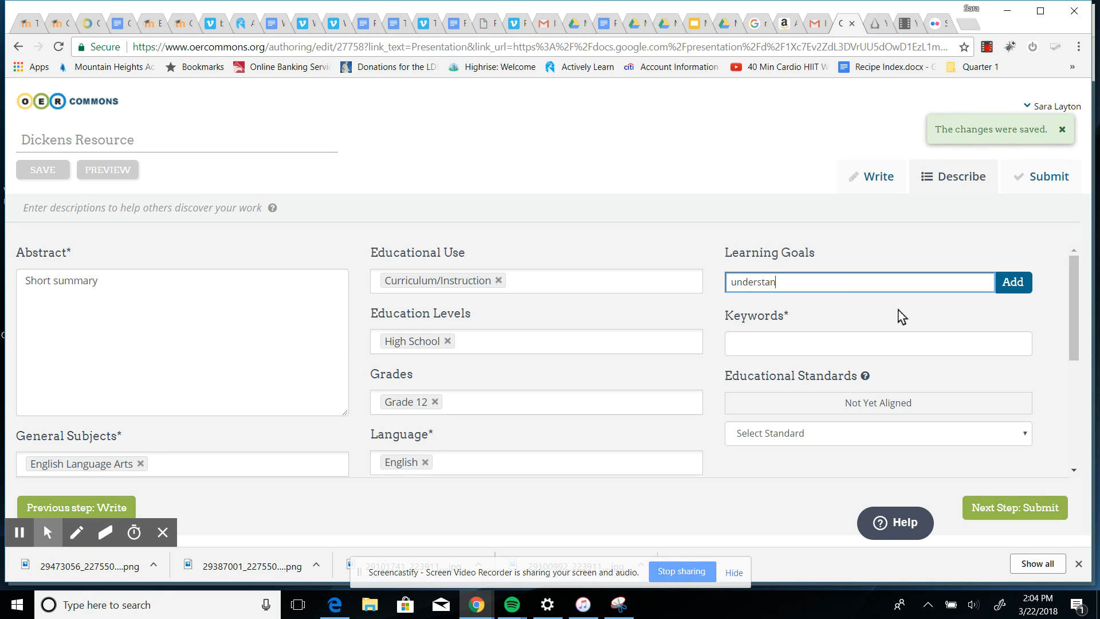
type("ding Dickens")
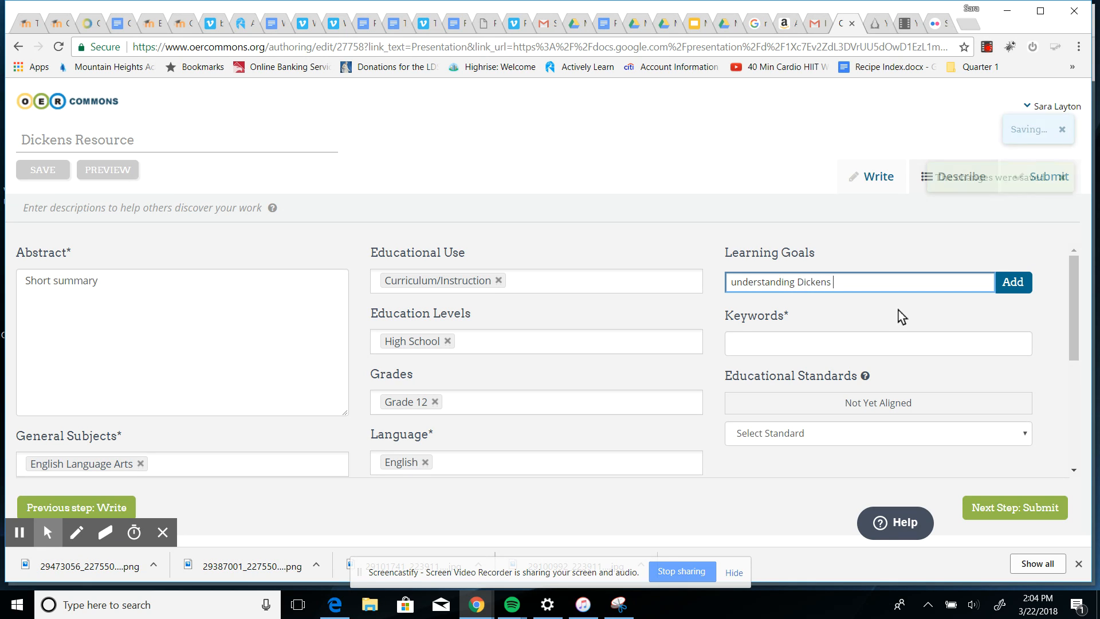
left_click(756, 345)
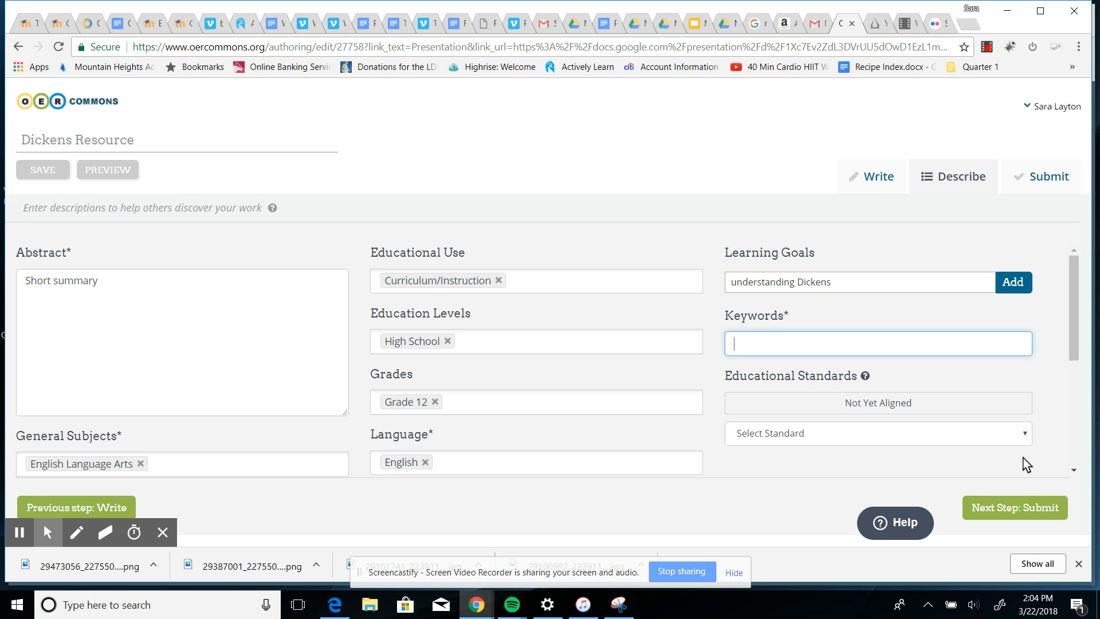
scroll(940, 378, "down", 3)
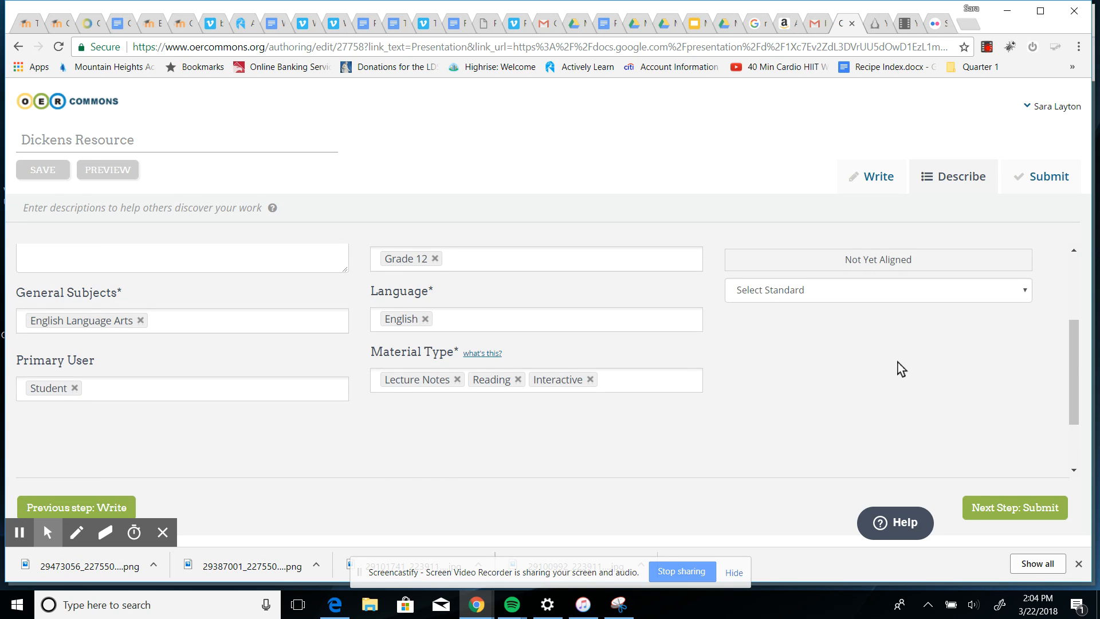
Add Dickens as a keyword for the resource.
scroll(901, 369, "up", 3)
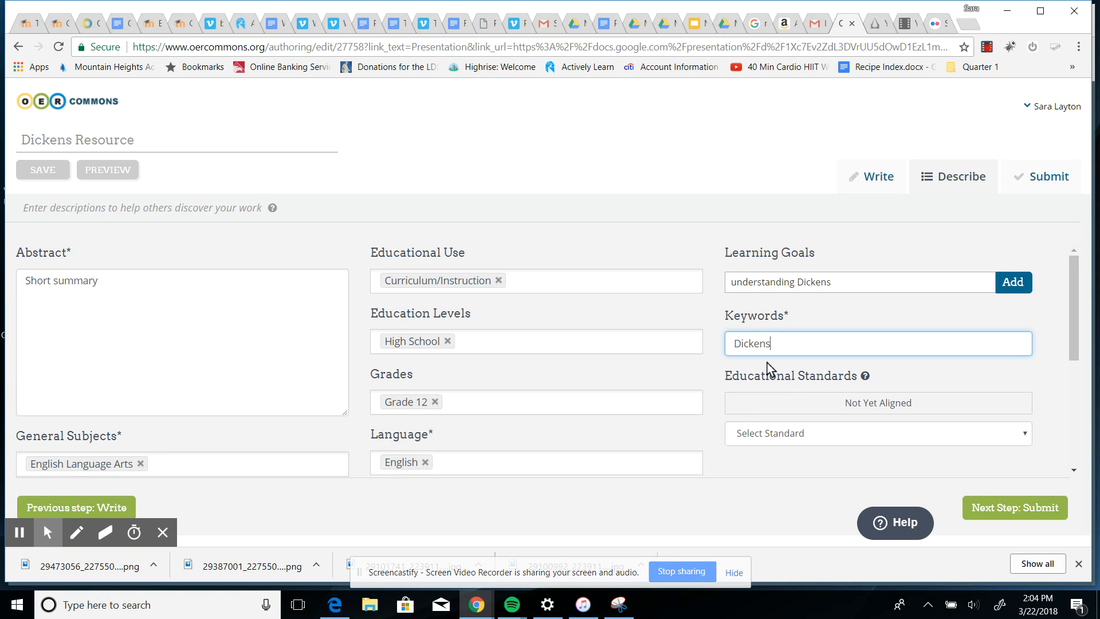
scroll(758, 376, "down", 2)
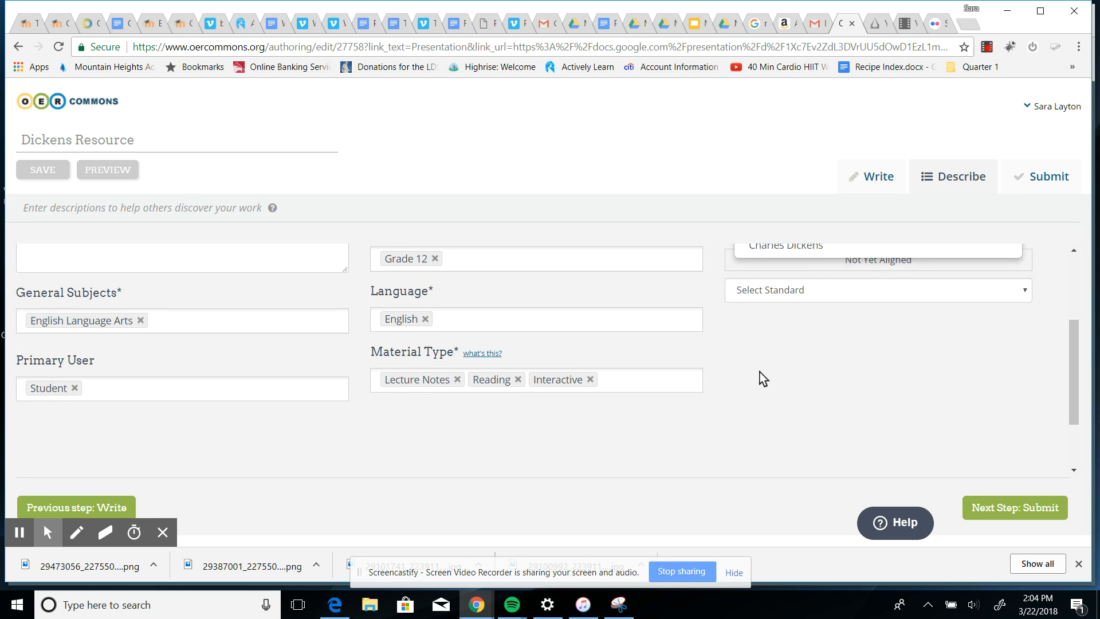
key("Return")
scroll(827, 410, "up", 2)
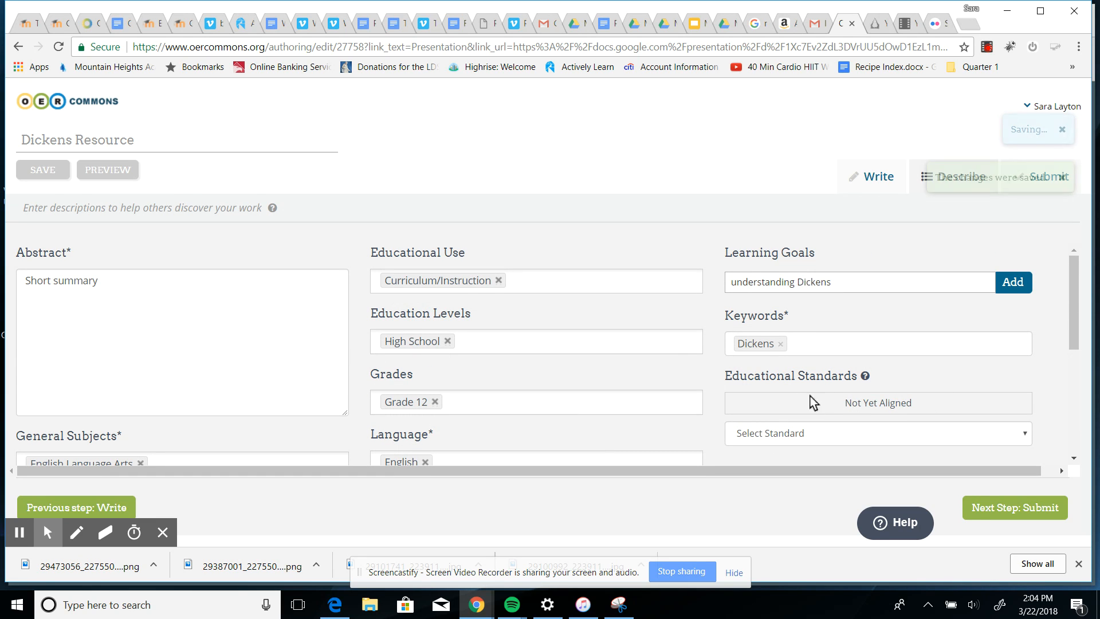
scroll(696, 408, "down", 2)
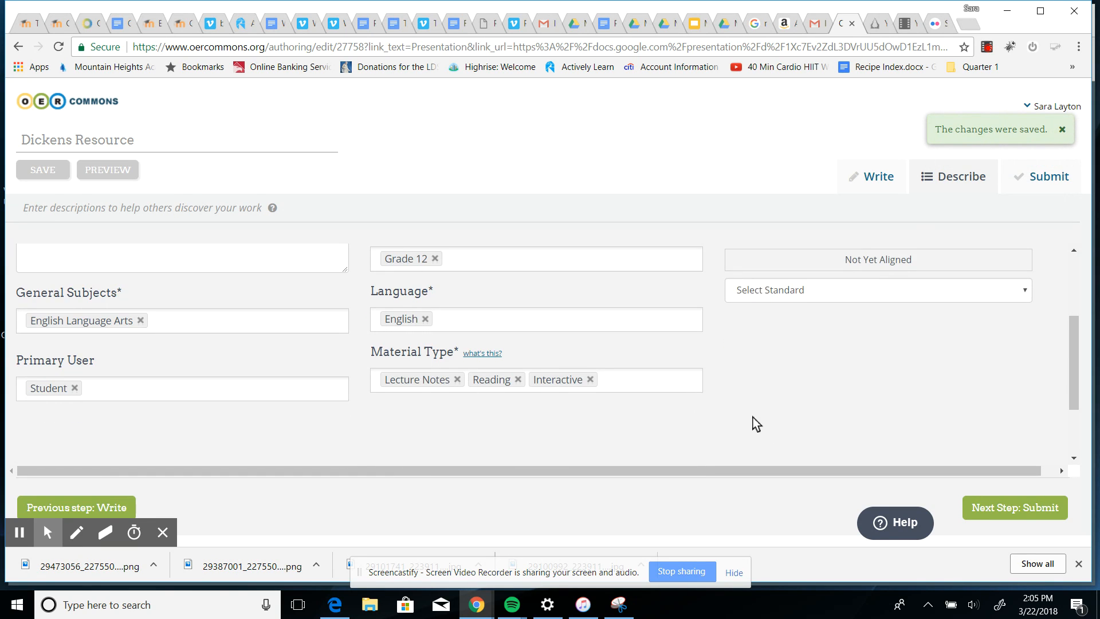
scroll(754, 422, "up", 3)
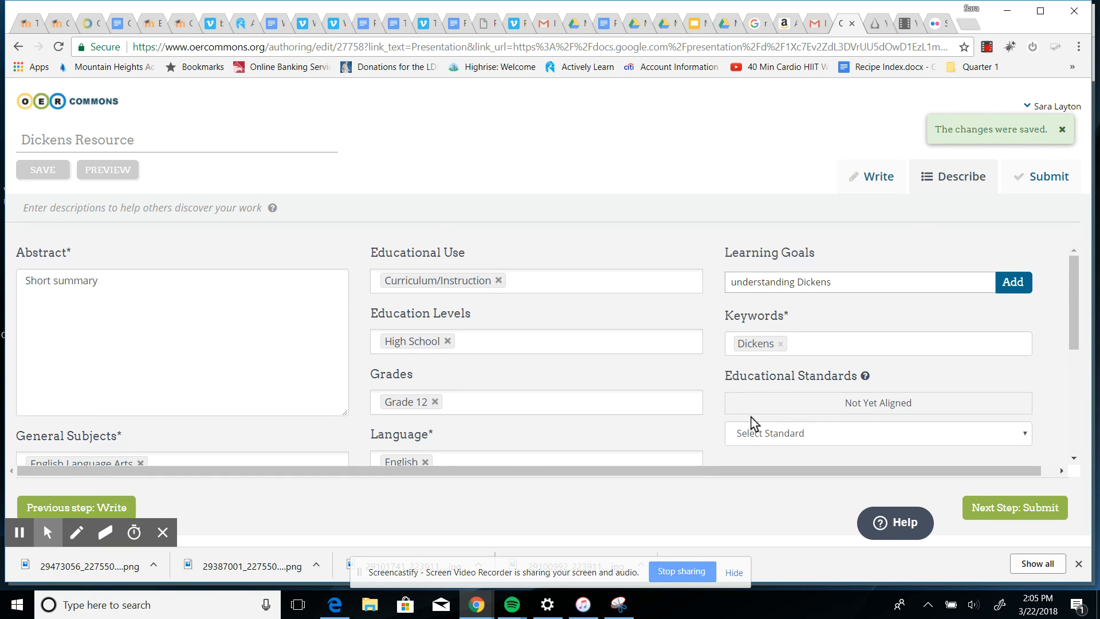
License the resource to allow modifications if shared alike with no commercial use, and publish it.
left_click(1014, 519)
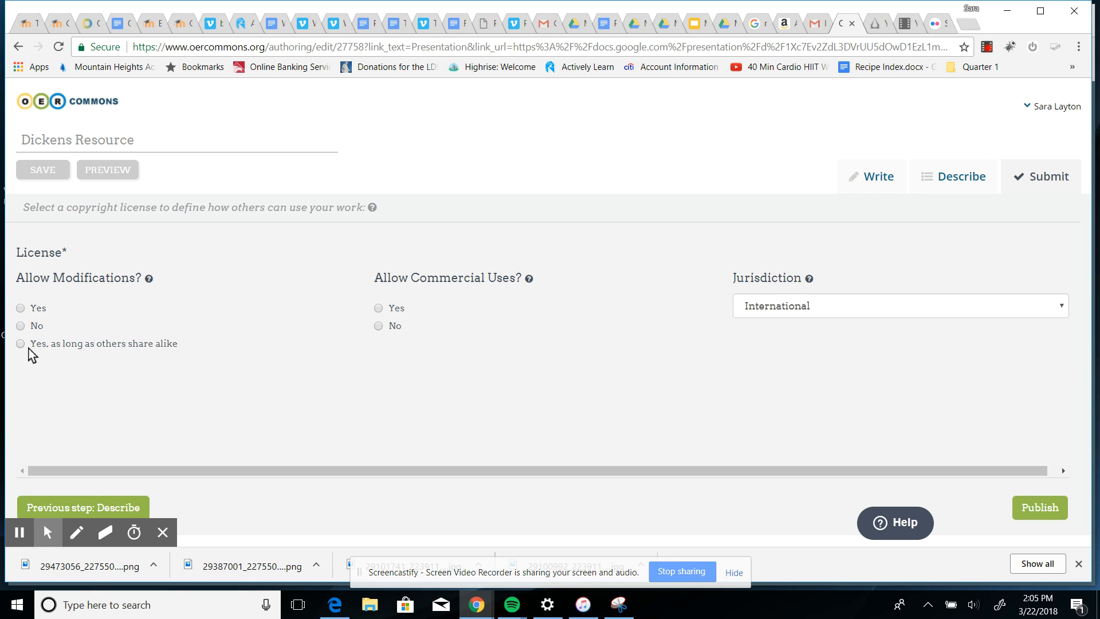
left_click(20, 344)
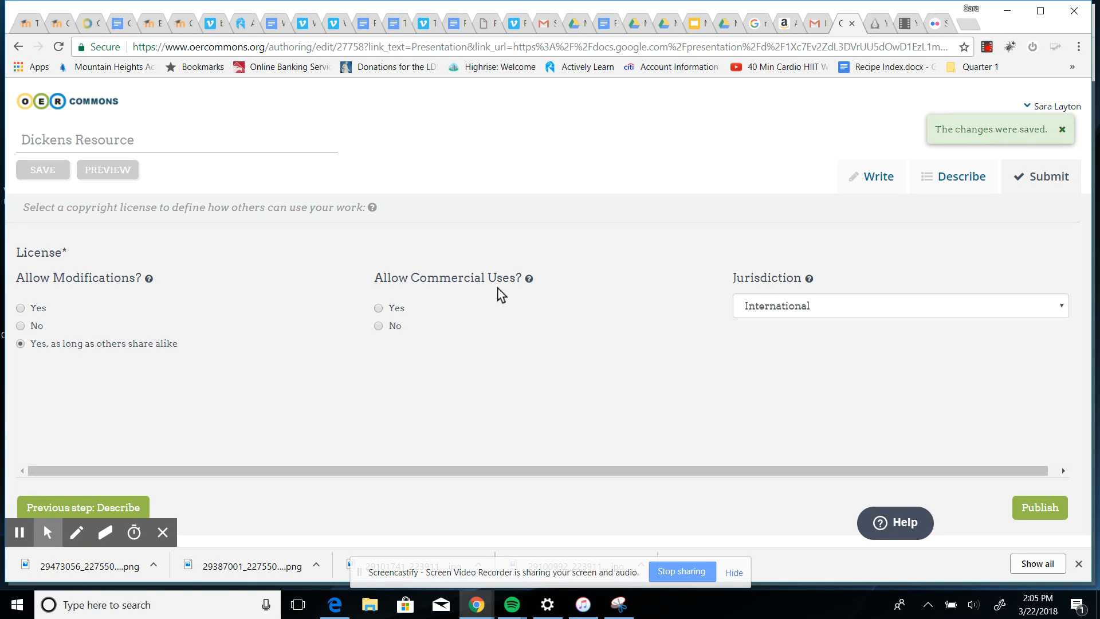
left_click(378, 325)
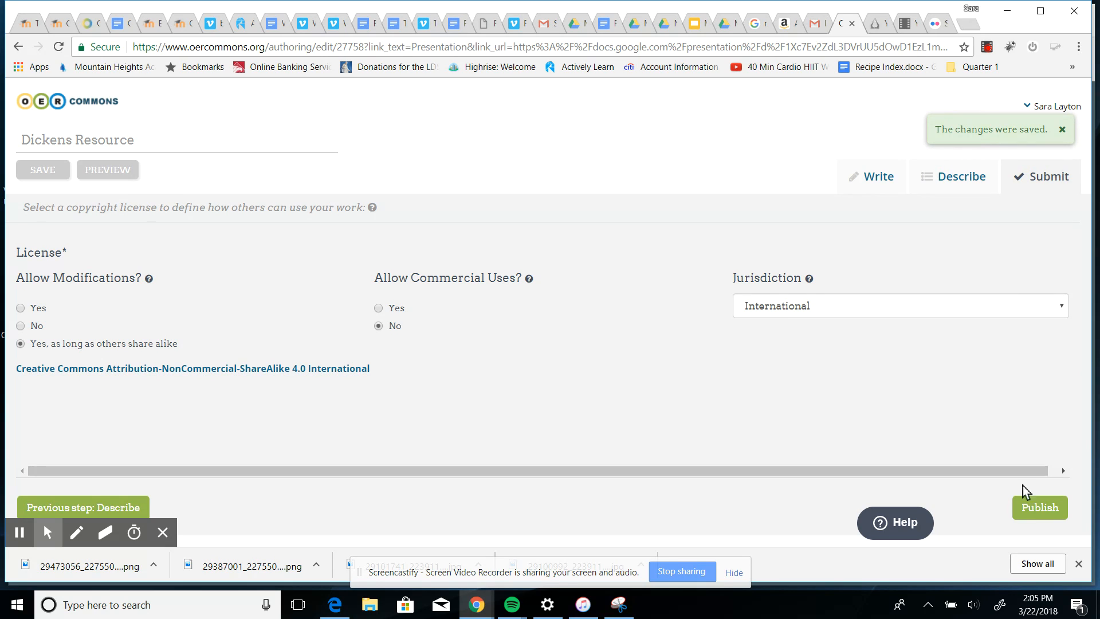
left_click(1032, 523)
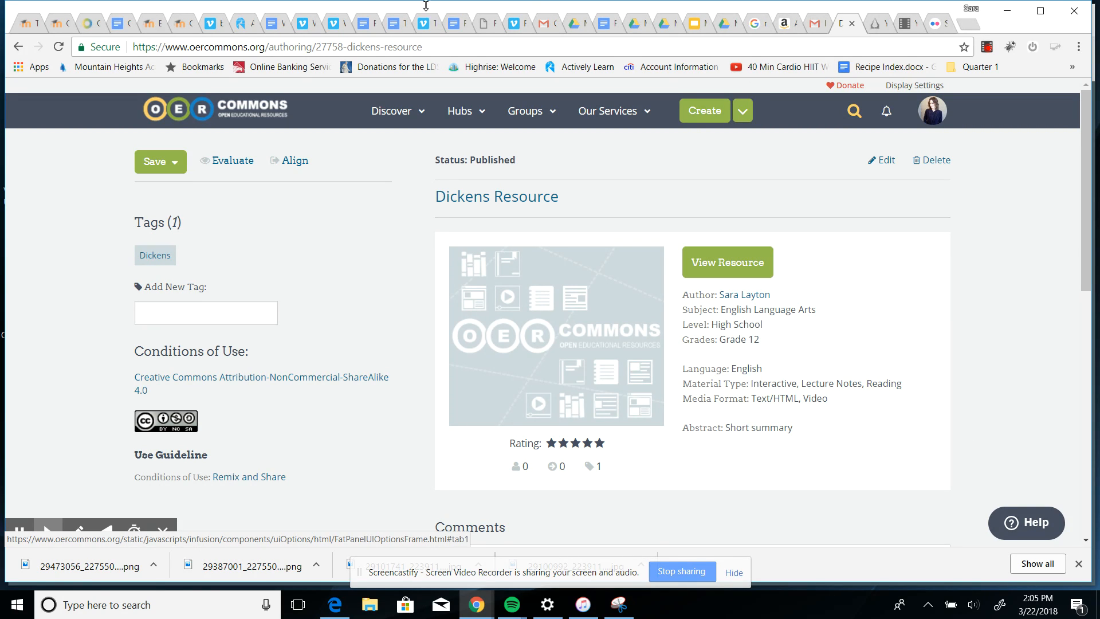
Switch to the mail tab and follow the Dickens Resource link in the publication email.
left_click(545, 23)
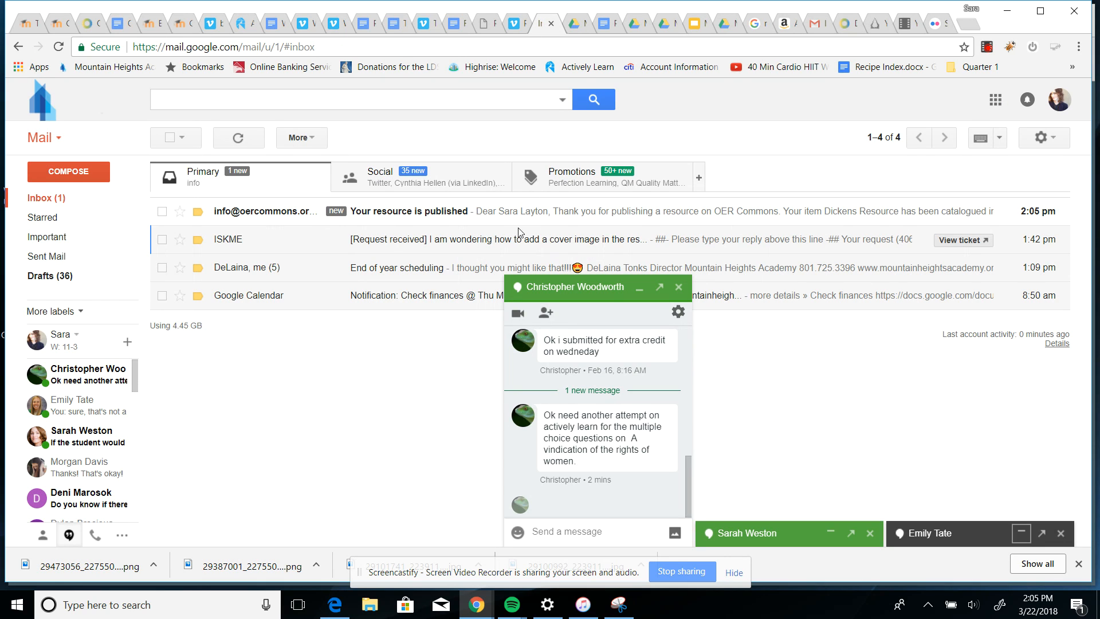
left_click(432, 218)
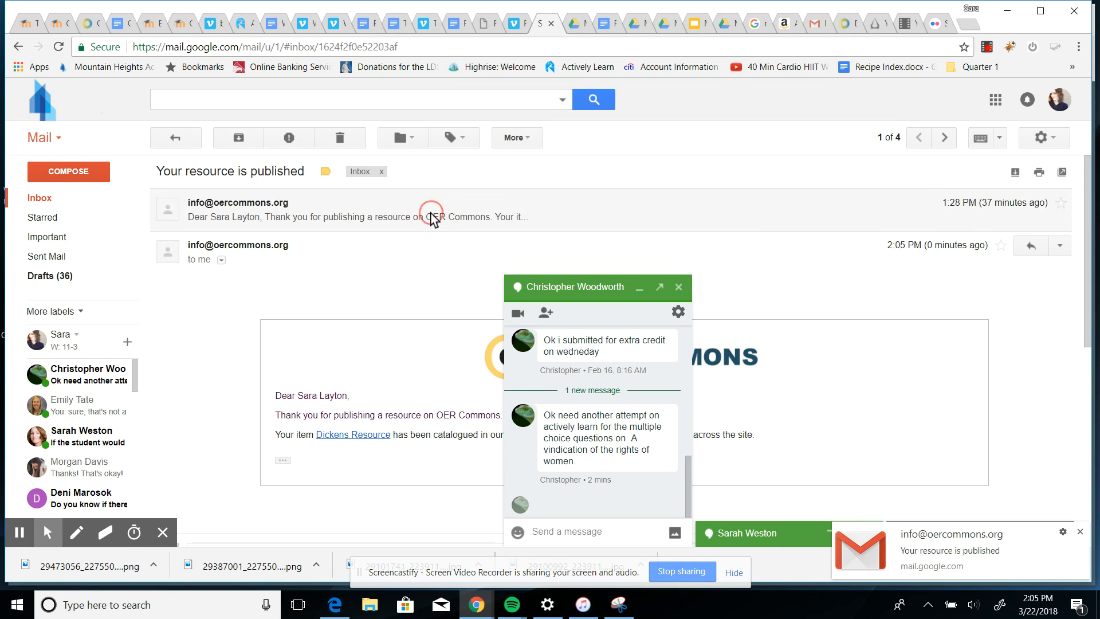
left_click(636, 291)
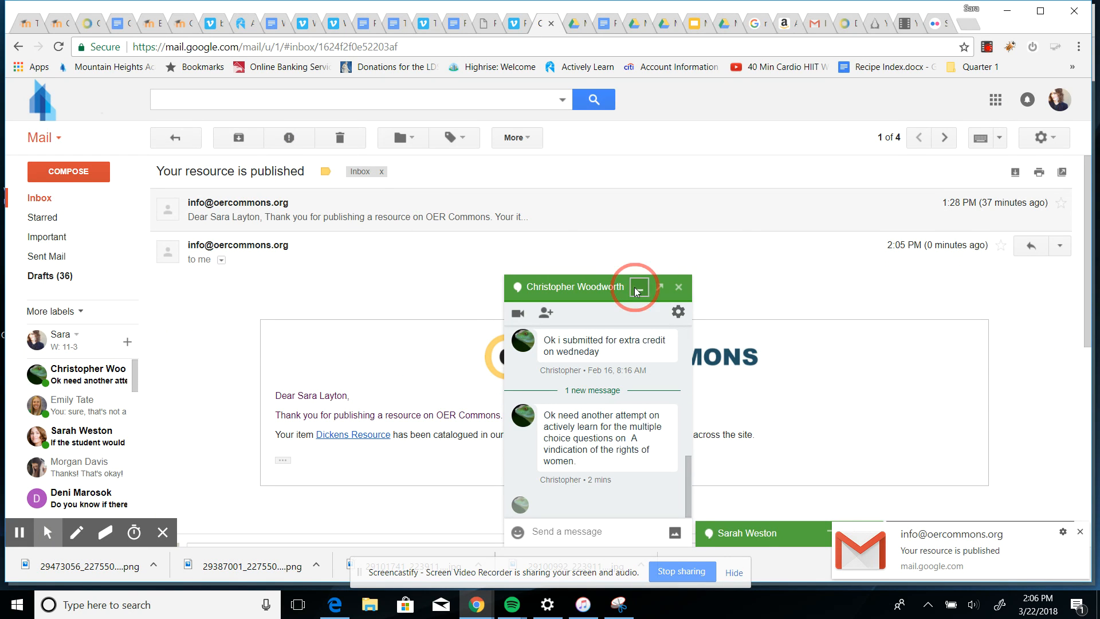
left_click(365, 437)
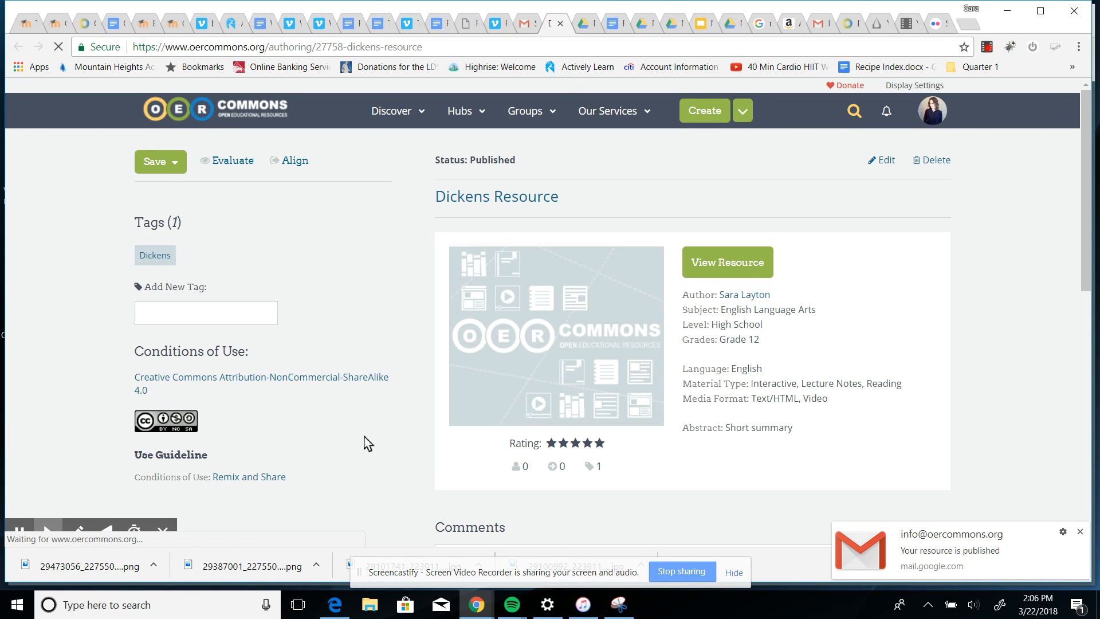
Select the published resource's web address.
left_click(439, 47)
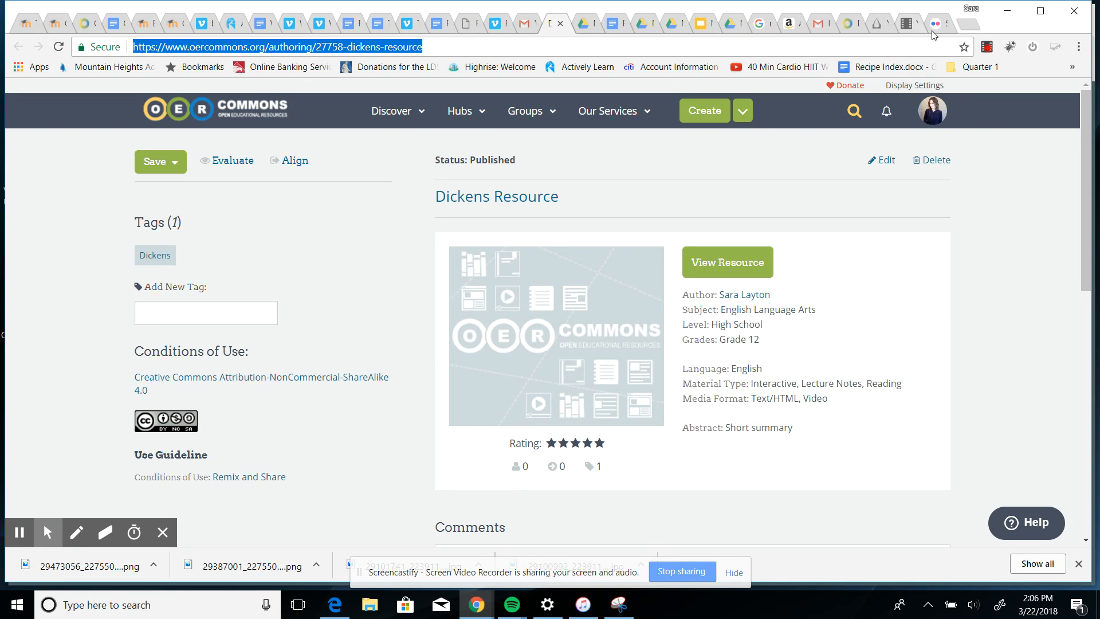
left_click(677, 575)
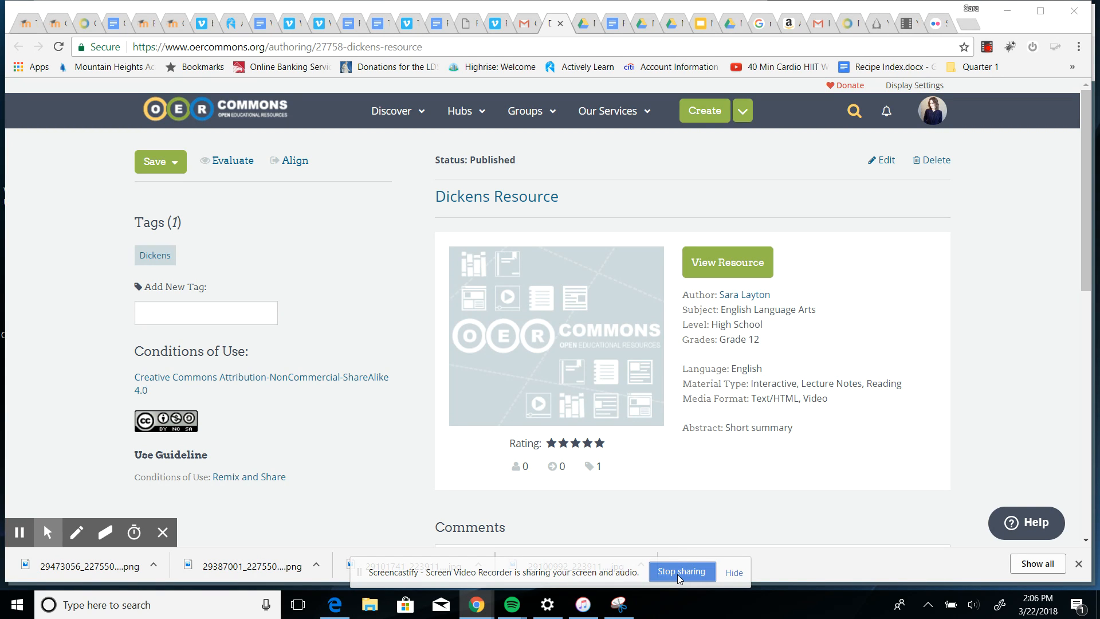